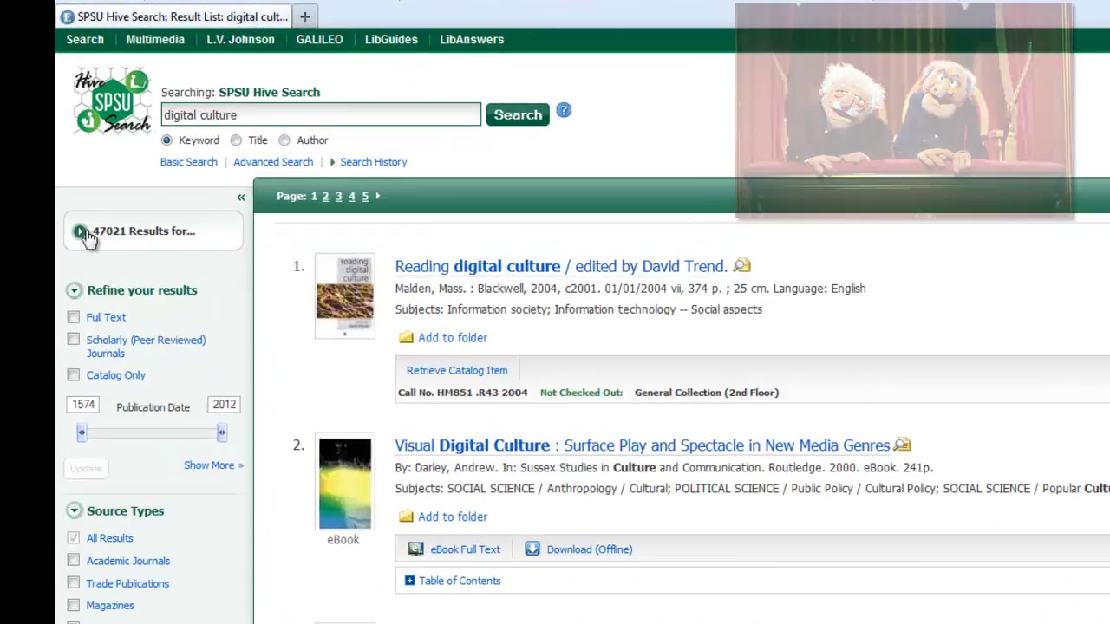
Step: Show the current search terms and limit the results to Scholarly (Peer Reviewed) Journals published from 2001 to 2012
{"action": "left_click", "coordinate": [52, 194]}
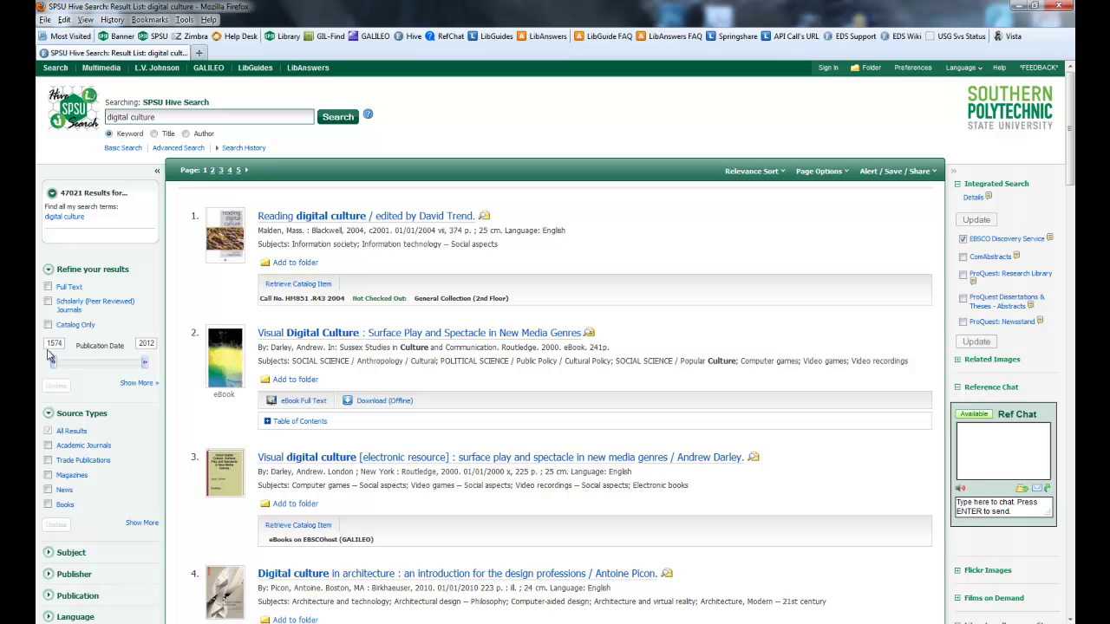
{"action": "left_click_drag", "start_coordinate": [55, 368], "coordinate": [145, 370]}
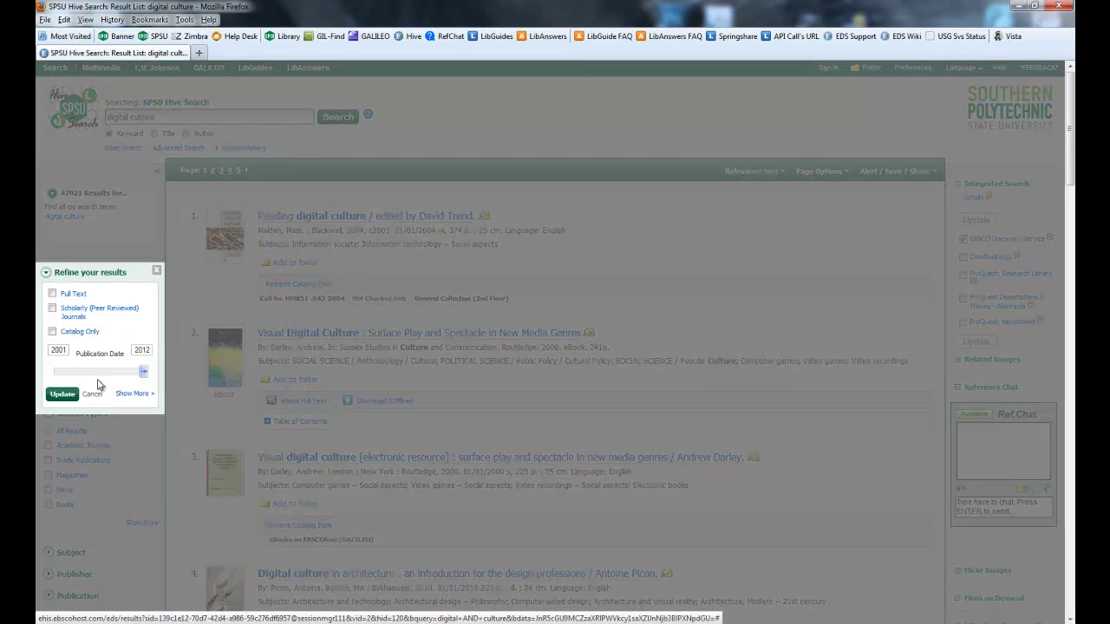
{"action": "left_click", "coordinate": [53, 310]}
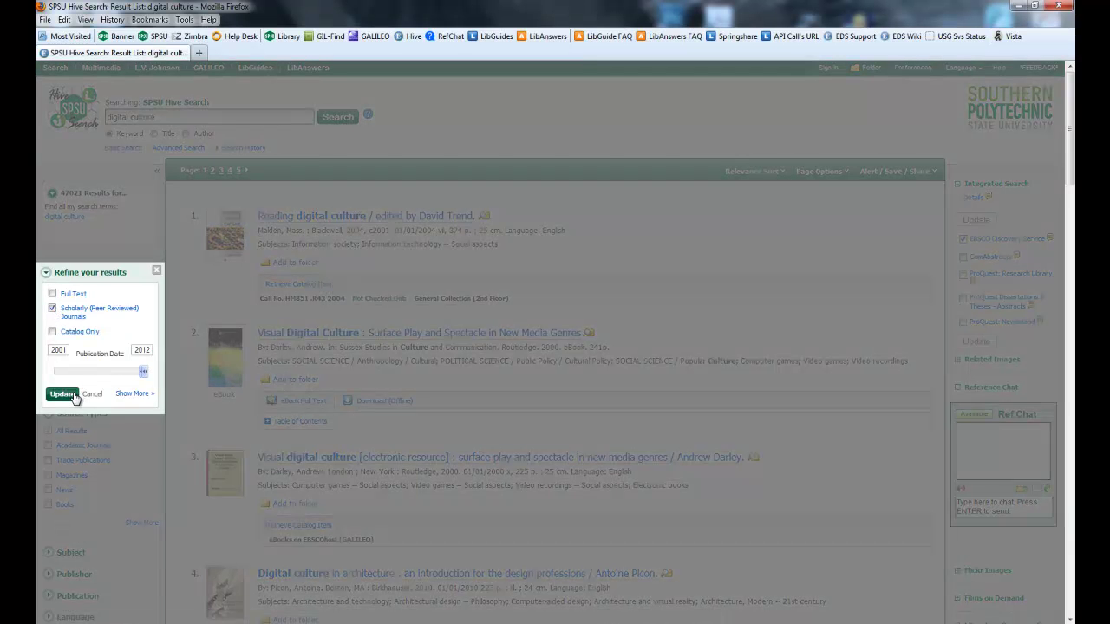
{"action": "left_click", "coordinate": [62, 394]}
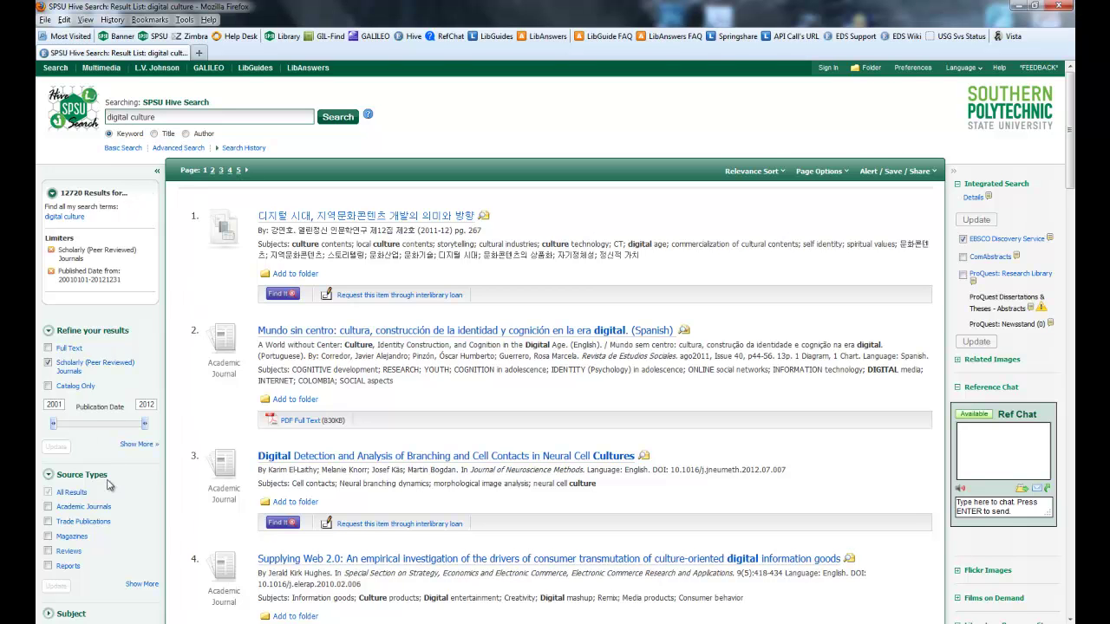
Step: View the full list of source types, and limit the results to Academic Journals
{"action": "scroll", "coordinate": [102, 483], "scroll_direction": "down", "scroll_amount": 5}
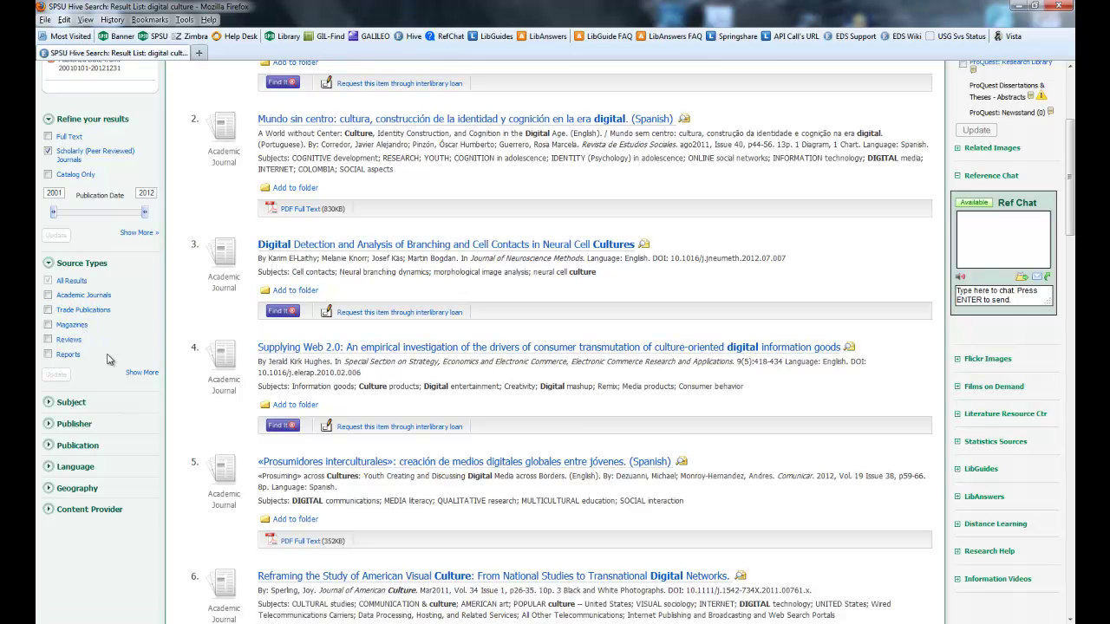
{"action": "left_click", "coordinate": [142, 373]}
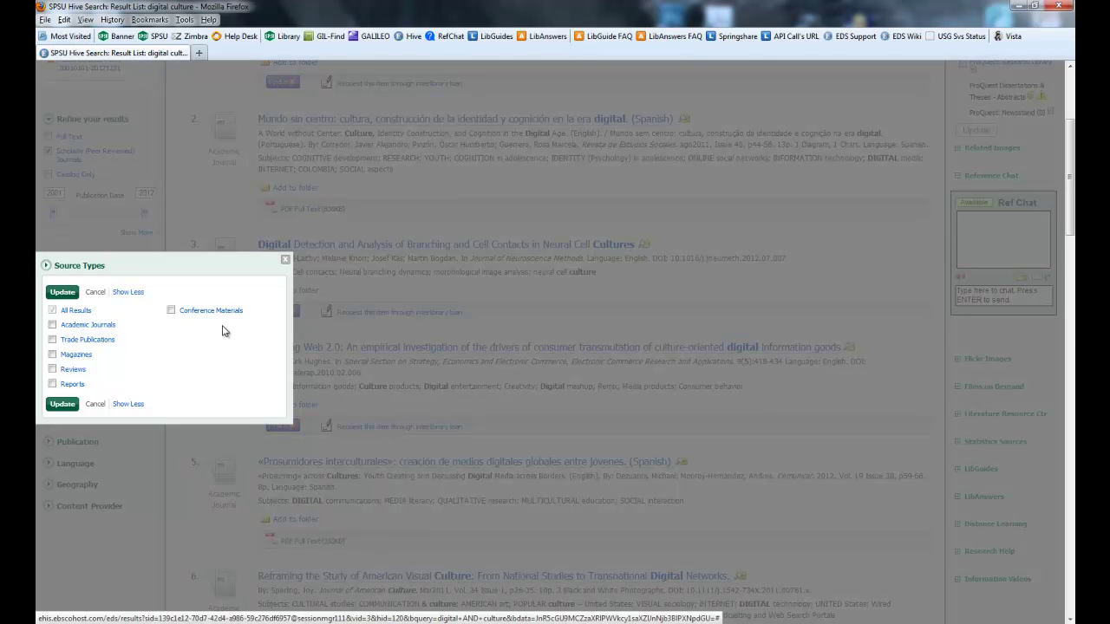
{"action": "left_click", "coordinate": [285, 262]}
{"action": "left_click", "coordinate": [105, 301]}
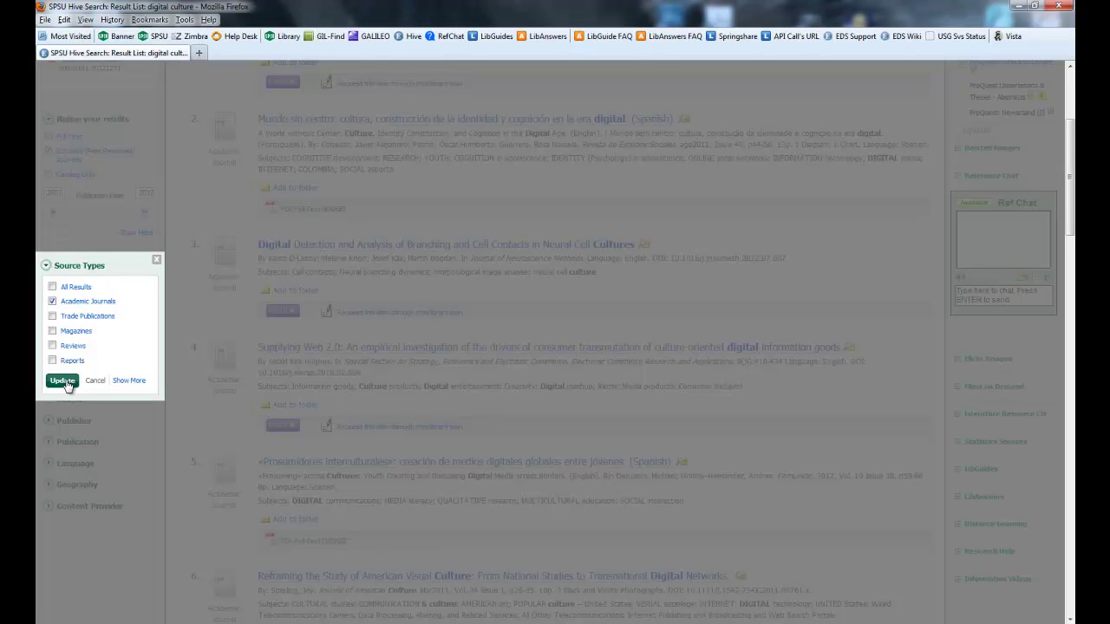
{"action": "left_click", "coordinate": [63, 382]}
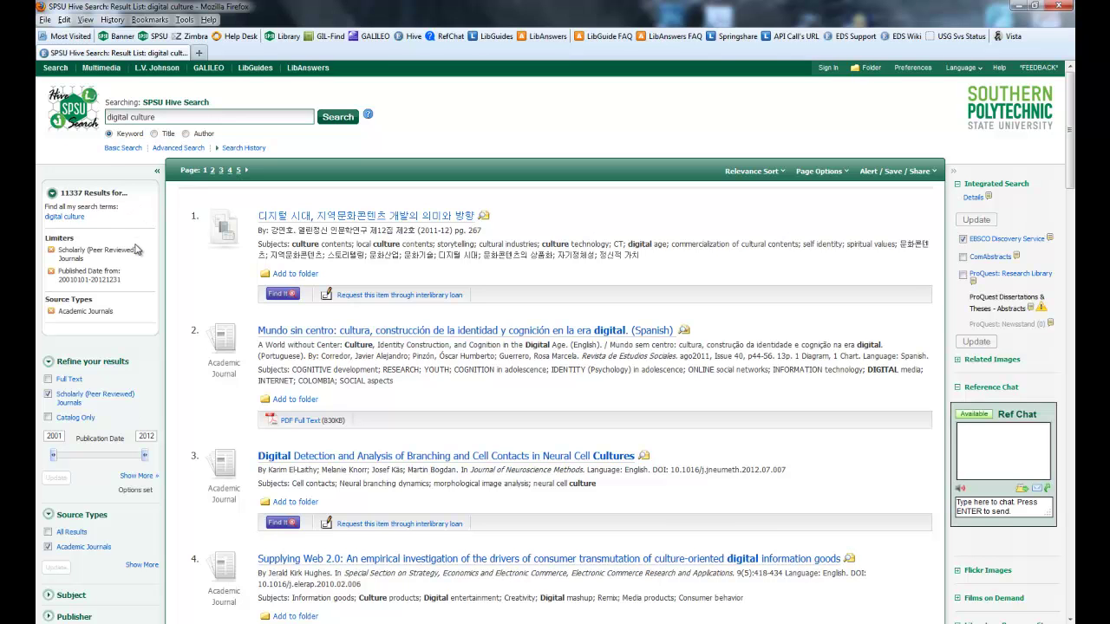
Step: View the full list of subjects, and narrow the results to the subject digital libraries
{"action": "scroll", "coordinate": [134, 386], "scroll_direction": "down", "scroll_amount": 6}
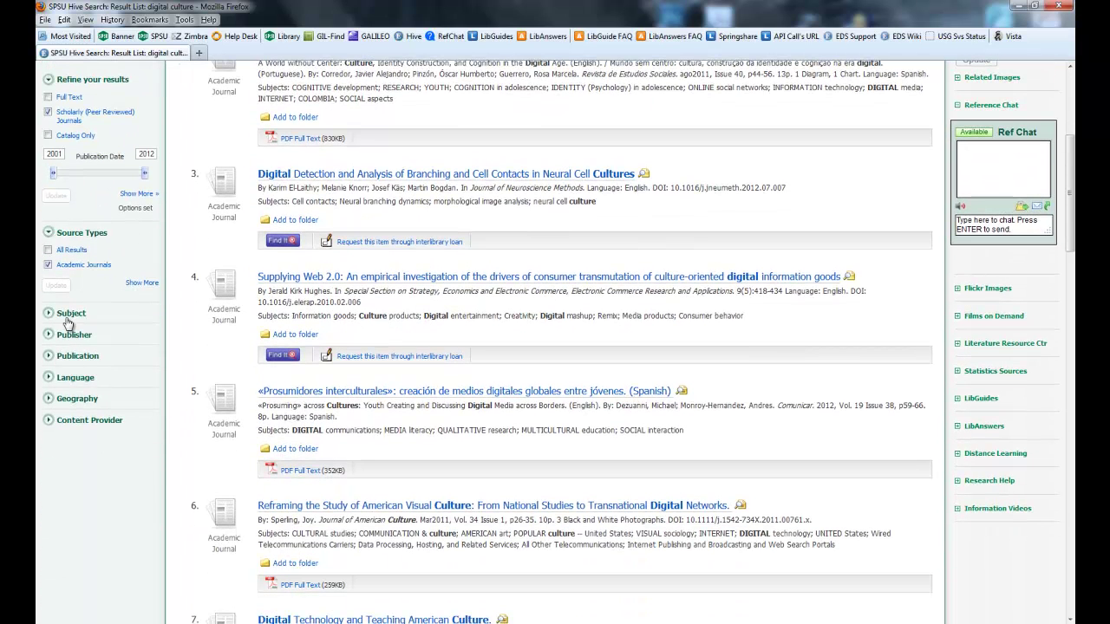
{"action": "left_click", "coordinate": [66, 319]}
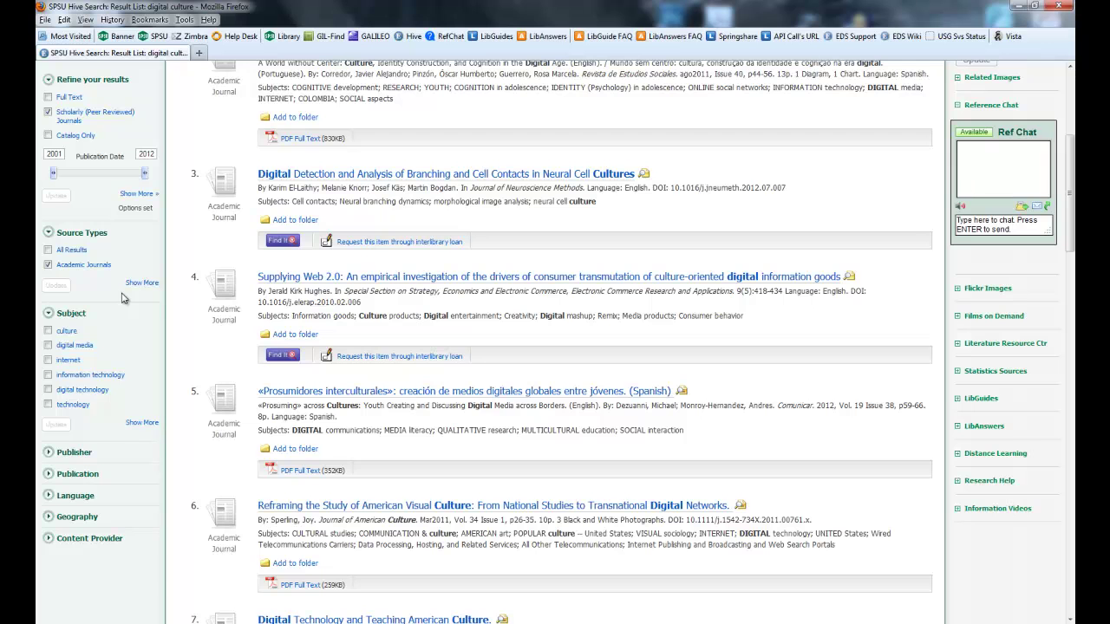
{"action": "left_click", "coordinate": [136, 422]}
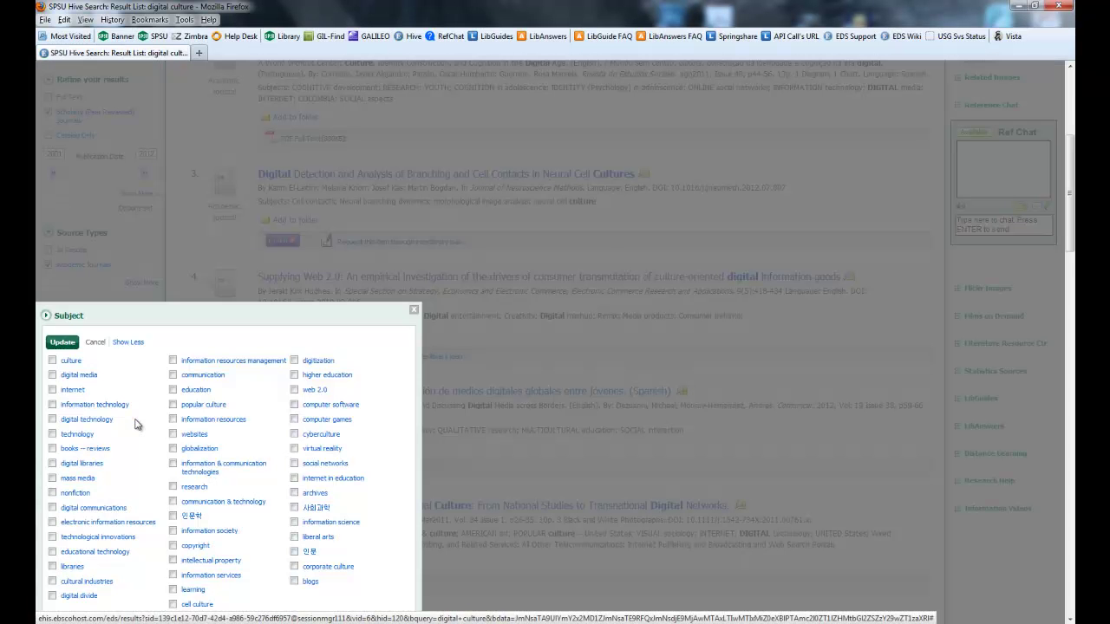
{"action": "scroll", "coordinate": [172, 339], "scroll_direction": "down", "scroll_amount": 2}
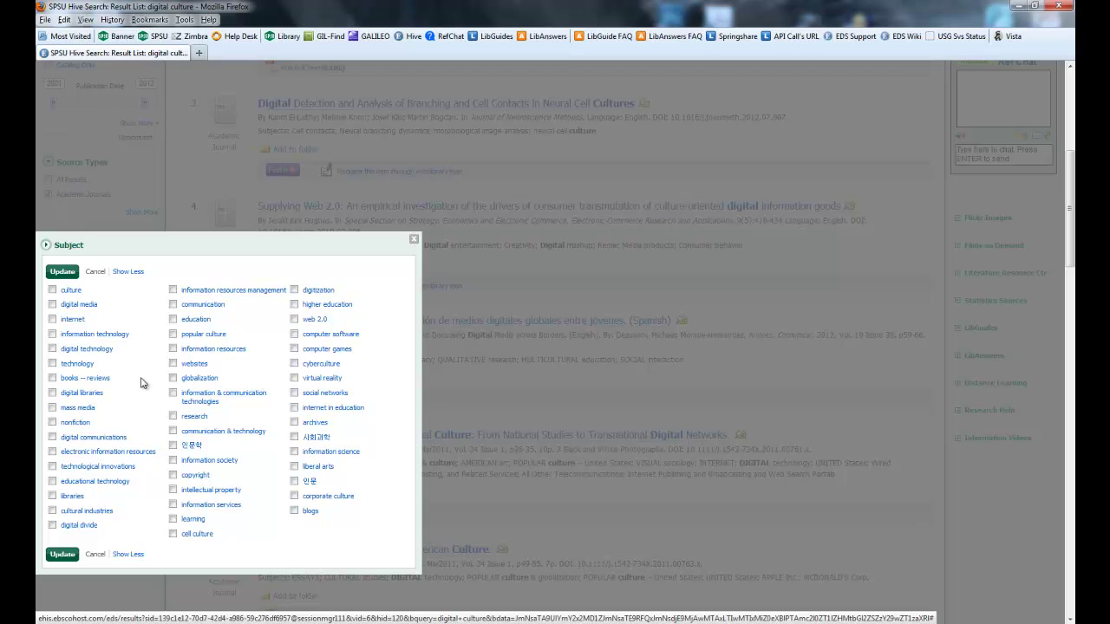
{"action": "left_click", "coordinate": [52, 393]}
{"action": "left_click", "coordinate": [63, 554]}
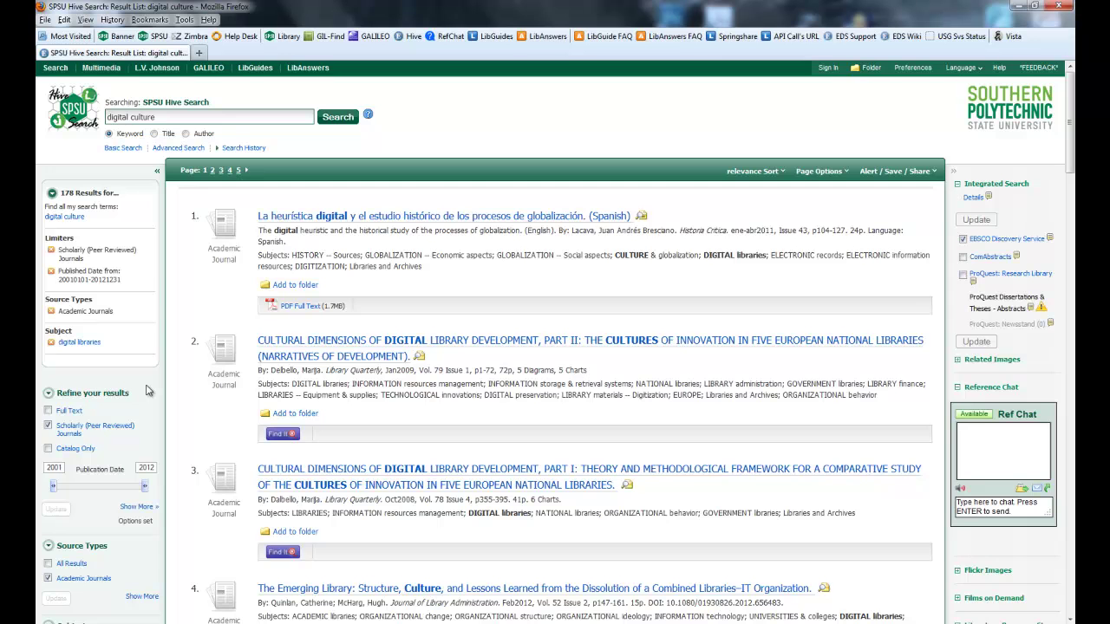
Step: Expand the Publisher, Publication, Language, Geography and Content Provider facets and review the filter options they offer
{"action": "scroll", "coordinate": [144, 385], "scroll_direction": "down", "scroll_amount": 5}
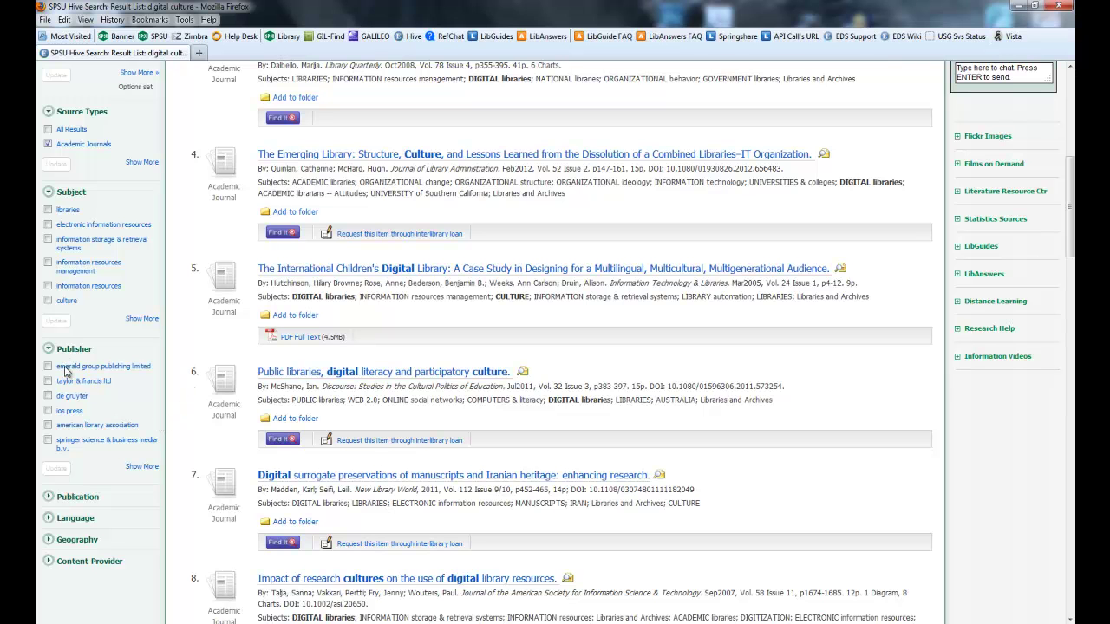
{"action": "left_click", "coordinate": [90, 496]}
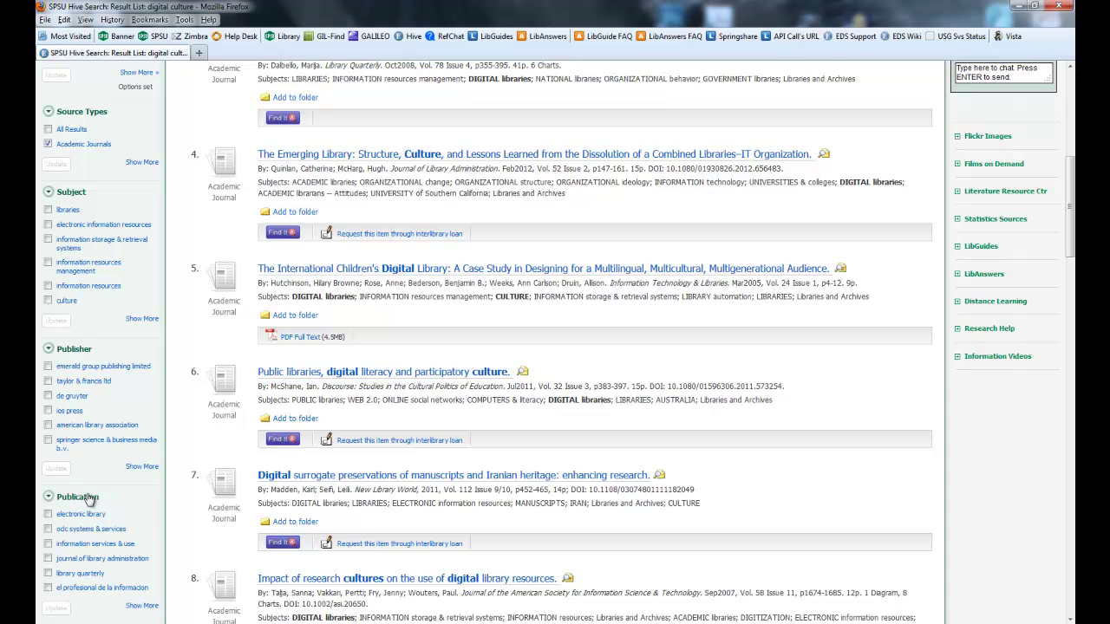
{"action": "scroll", "coordinate": [162, 501], "scroll_direction": "down", "scroll_amount": 5}
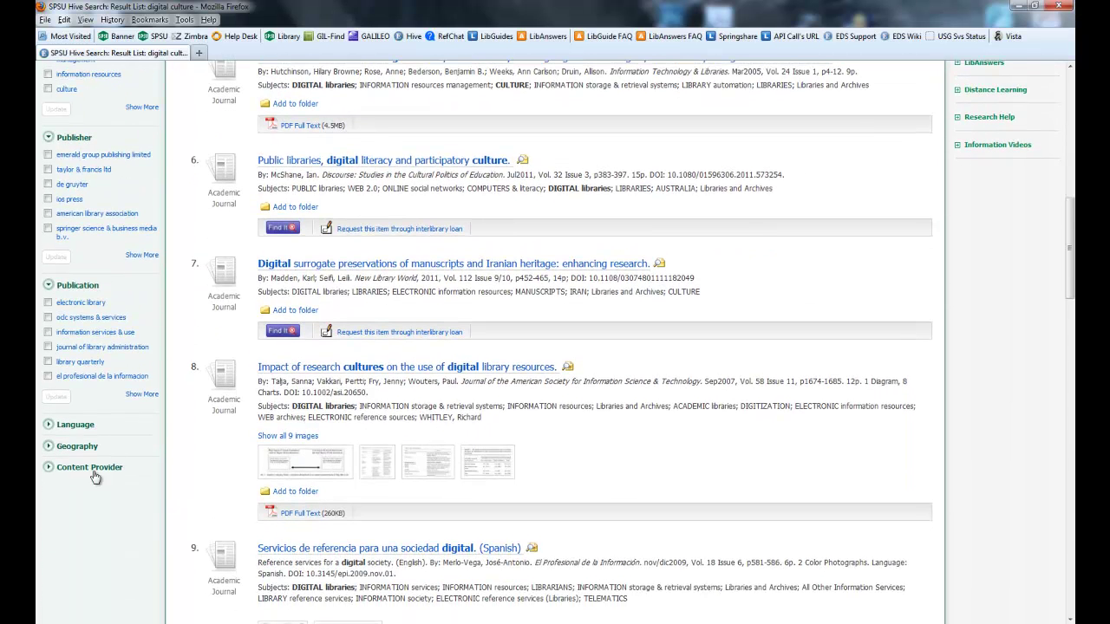
{"action": "left_click", "coordinate": [80, 425]}
{"action": "scroll", "coordinate": [152, 450], "scroll_direction": "down", "scroll_amount": 5}
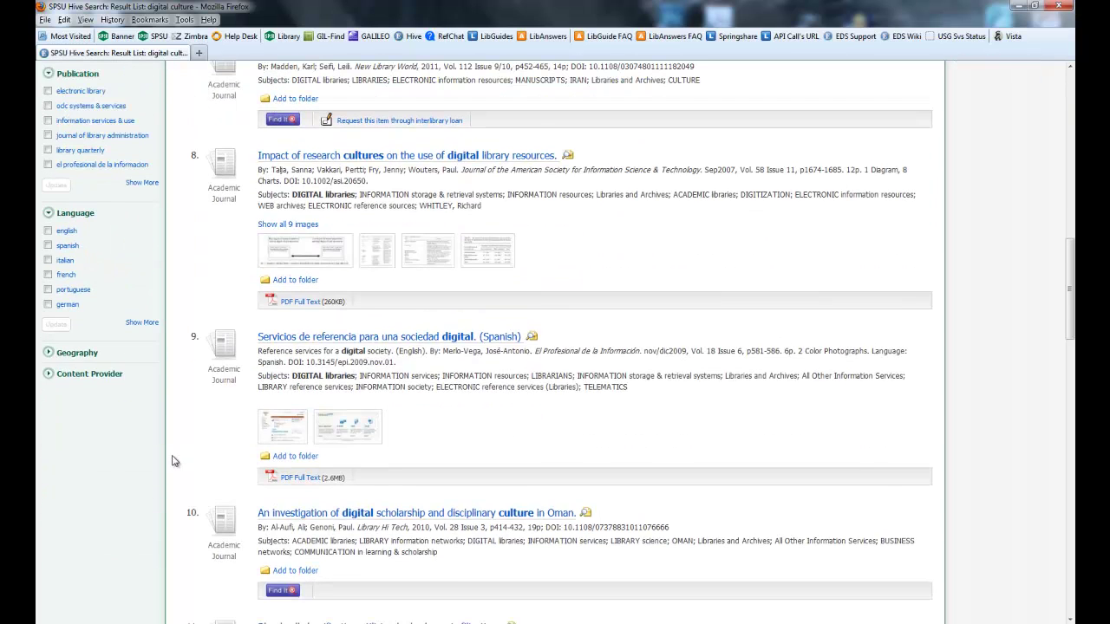
{"action": "left_click", "coordinate": [86, 357]}
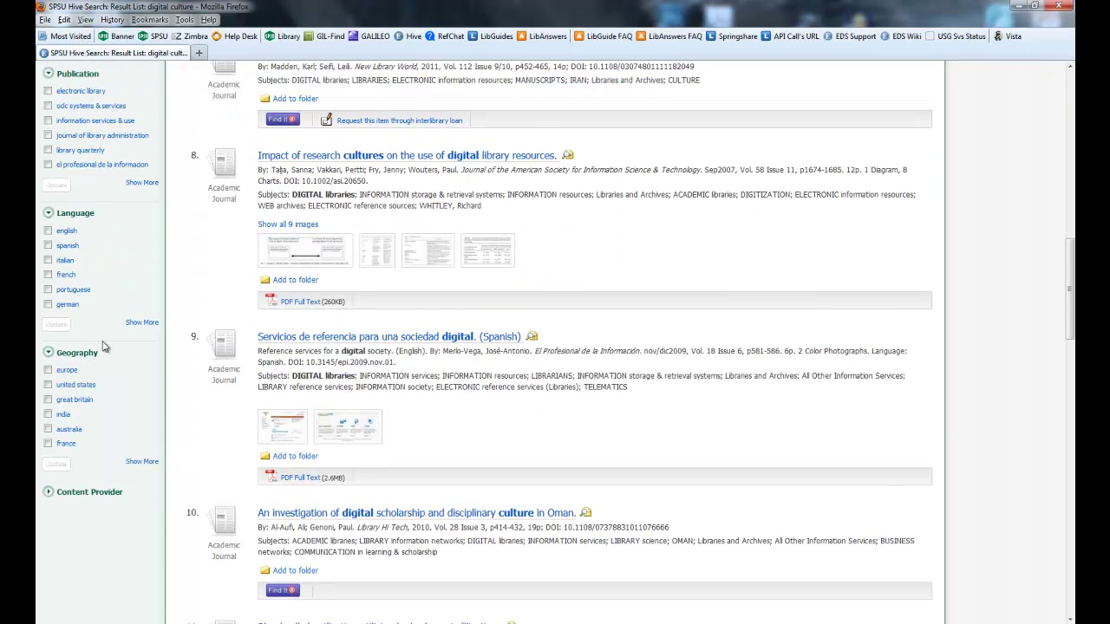
{"action": "left_click", "coordinate": [90, 493]}
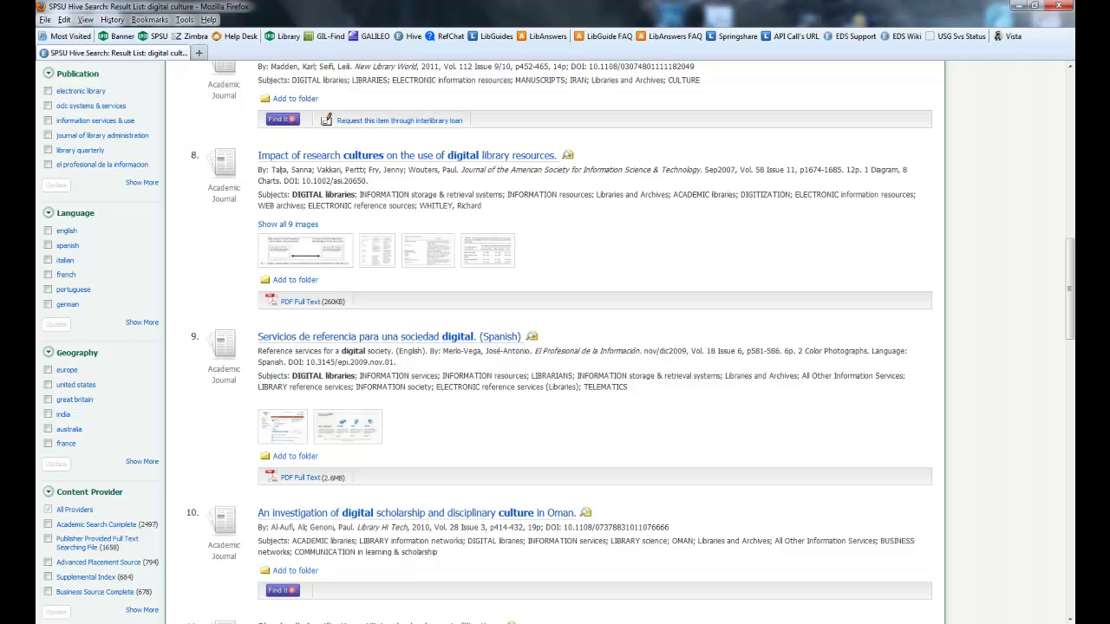
{"action": "scroll", "coordinate": [191, 486], "scroll_direction": "down", "scroll_amount": 3}
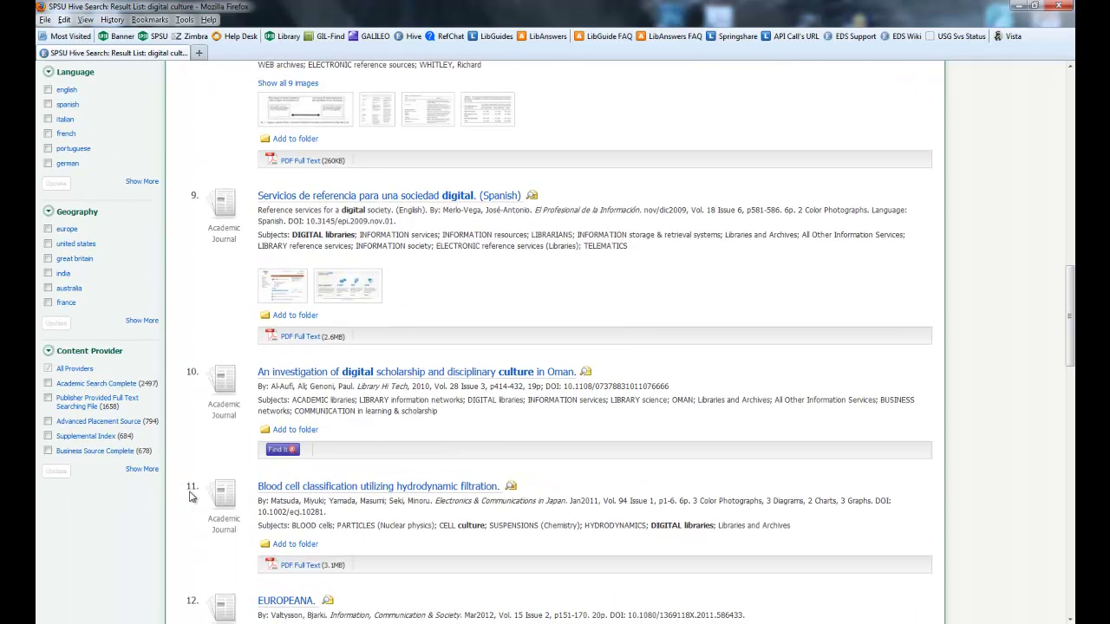
{"action": "scroll", "coordinate": [188, 468], "scroll_direction": "up", "scroll_amount": 10}
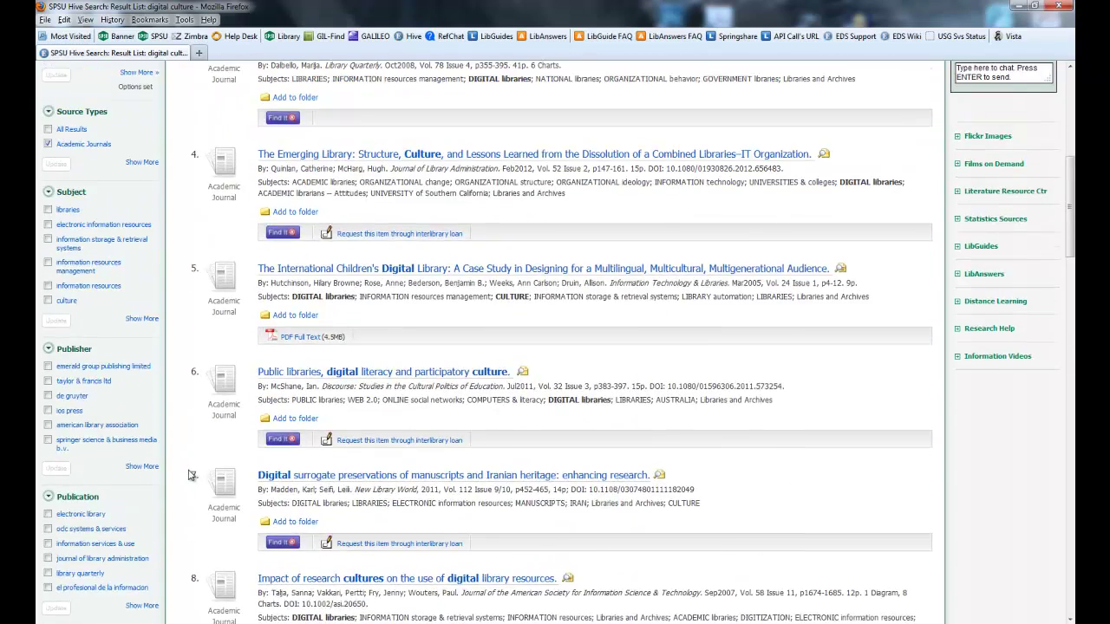
{"action": "scroll", "coordinate": [192, 475], "scroll_direction": "down", "scroll_amount": 12}
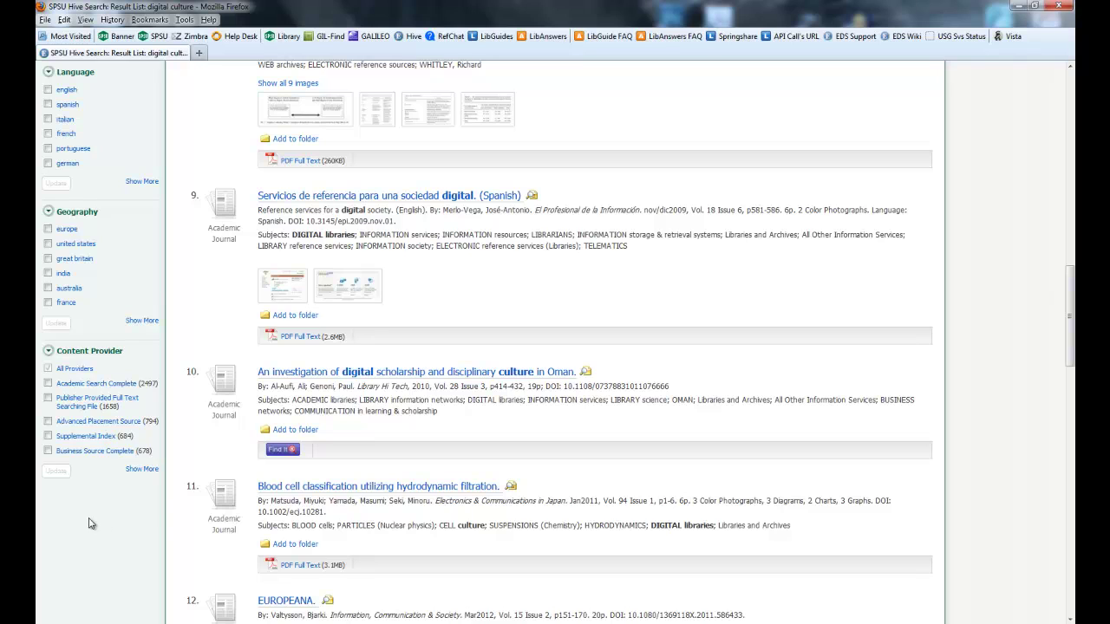
{"action": "scroll", "coordinate": [103, 519], "scroll_direction": "up", "scroll_amount": 15}
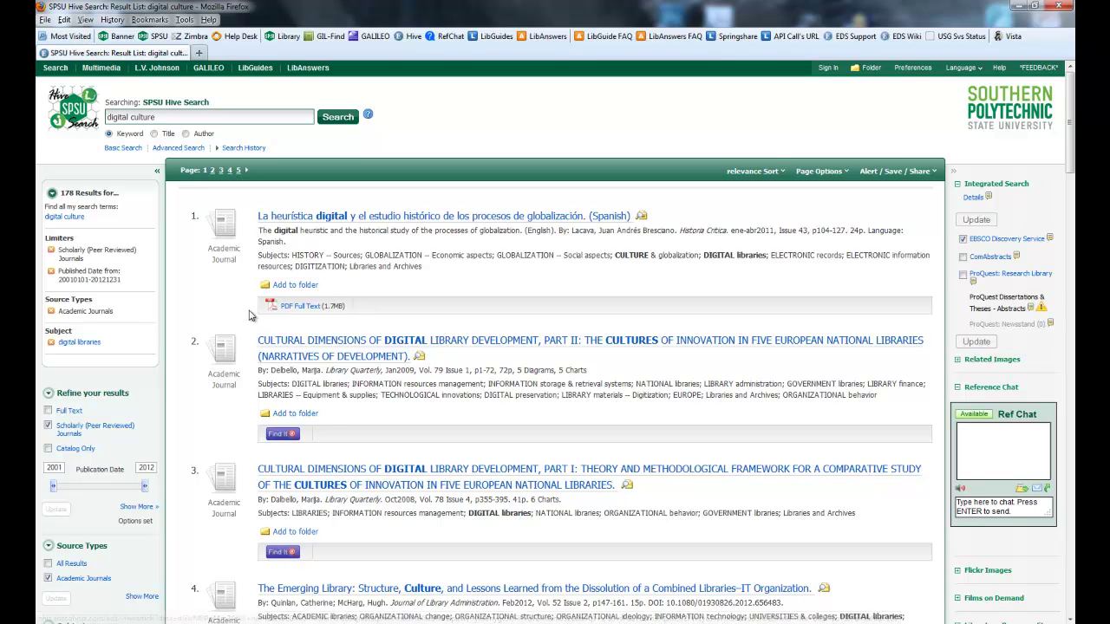
Step: Check the Find It full-text options for the second result, enlarging its window to read them, and close it
{"action": "scroll", "coordinate": [420, 413], "scroll_direction": "down", "scroll_amount": 3}
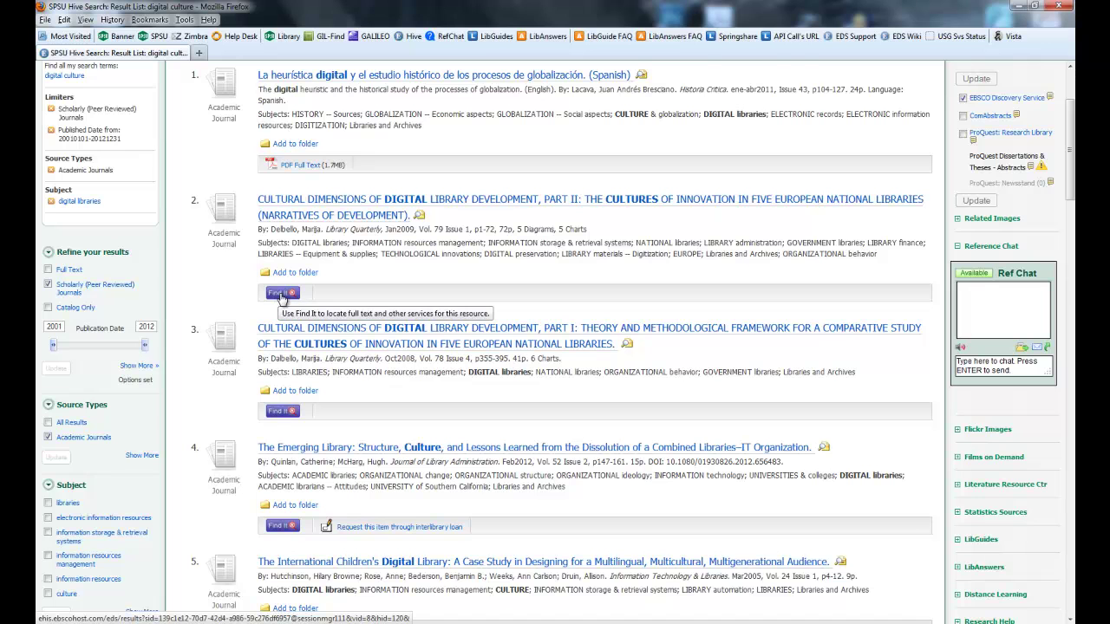
{"action": "left_click", "coordinate": [280, 294]}
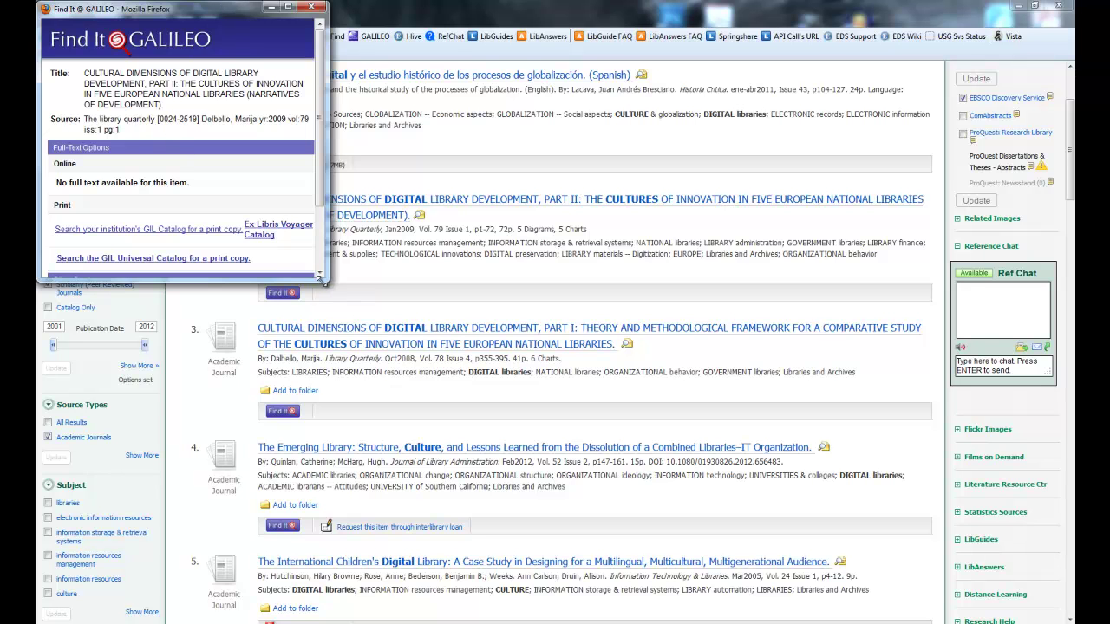
{"action": "left_click_drag", "start_coordinate": [322, 281], "coordinate": [402, 394]}
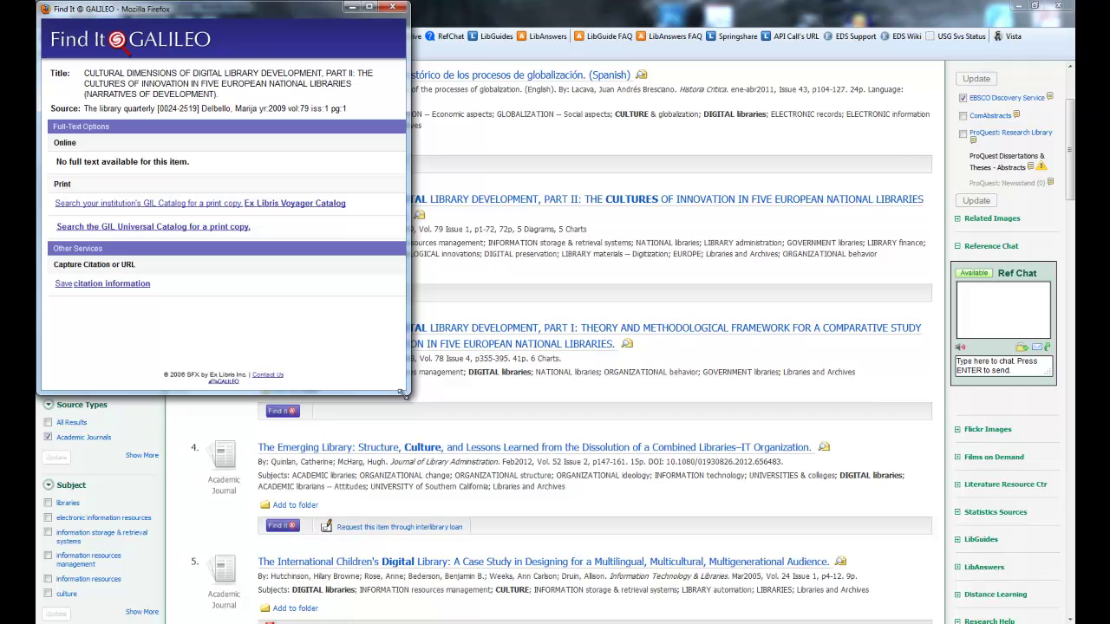
{"action": "left_click", "coordinate": [395, 7]}
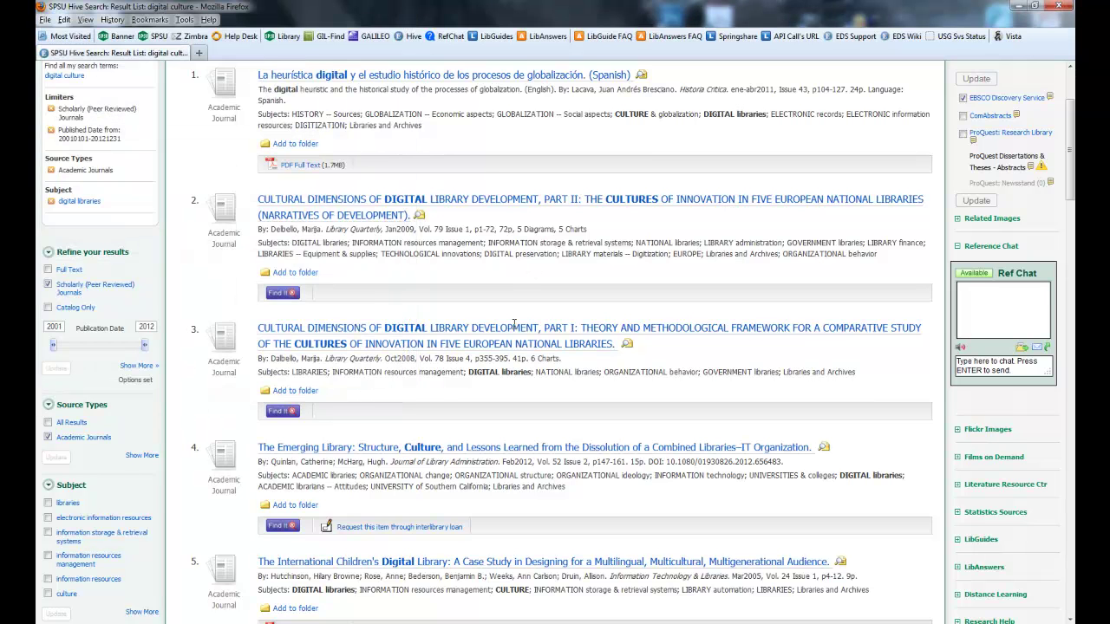
Step: Open the interlibrary loan request for "The Emerging Library" article and review its contact fields and item details
{"action": "scroll", "coordinate": [502, 397], "scroll_direction": "down", "scroll_amount": 2}
{"action": "scroll", "coordinate": [501, 397], "scroll_direction": "down", "scroll_amount": 3}
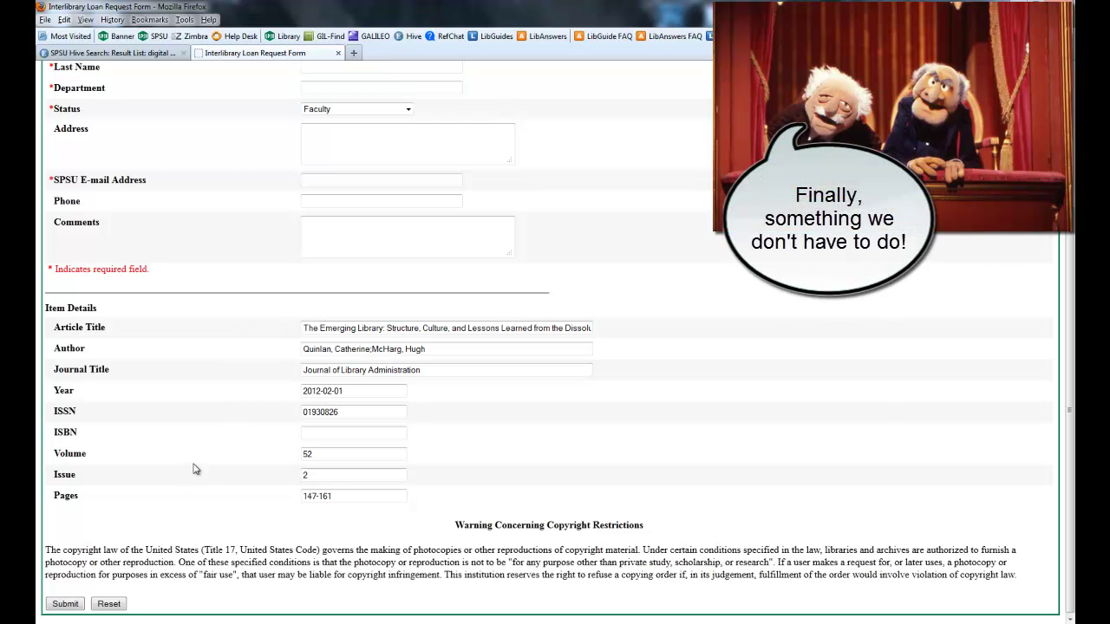
{"action": "scroll", "coordinate": [242, 423], "scroll_direction": "up", "scroll_amount": 2}
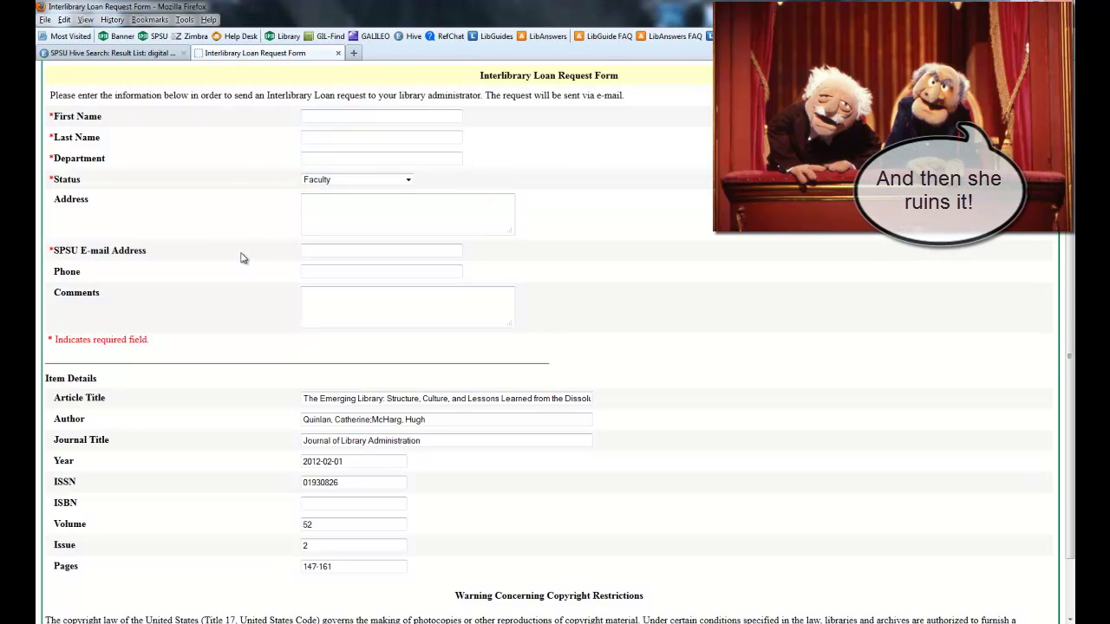
{"action": "scroll", "coordinate": [240, 240], "scroll_direction": "up", "scroll_amount": 3}
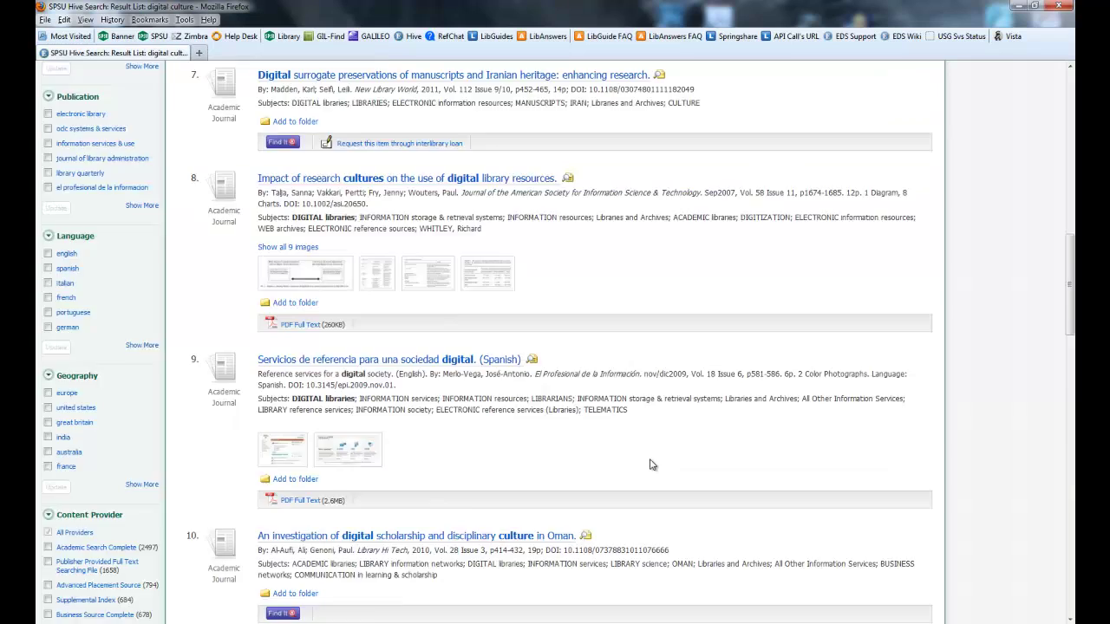
Step: Browse further down the filtered results and return to the unfiltered digital culture results
{"action": "scroll", "coordinate": [655, 462], "scroll_direction": "down", "scroll_amount": 5}
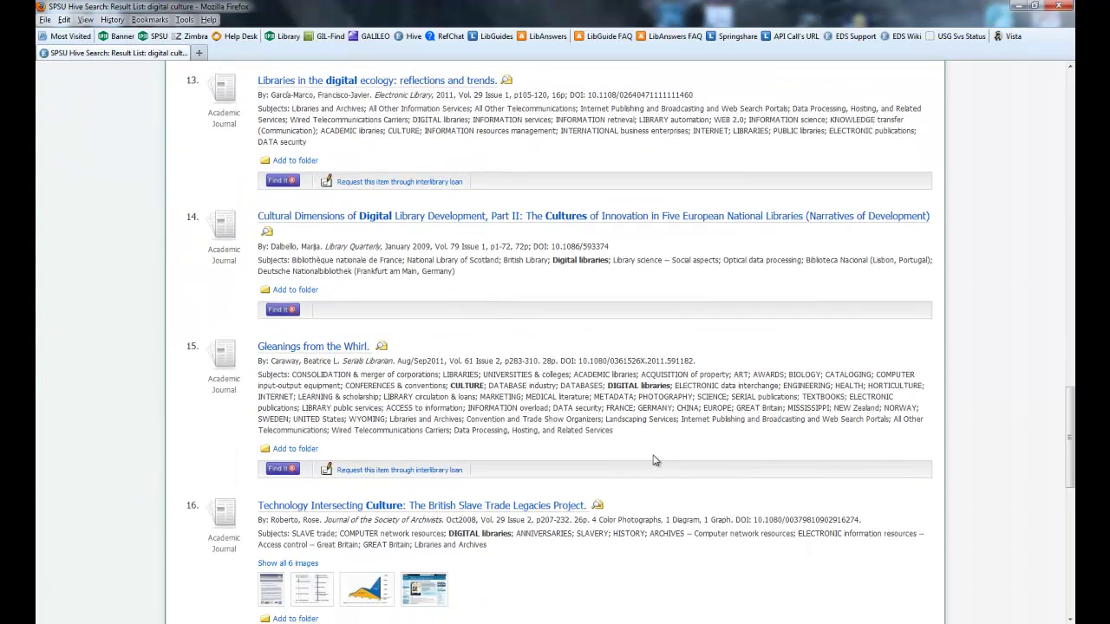
{"action": "scroll", "coordinate": [654, 462], "scroll_direction": "down", "scroll_amount": 1}
{"action": "scroll", "coordinate": [434, 347], "scroll_direction": "up", "scroll_amount": 20}
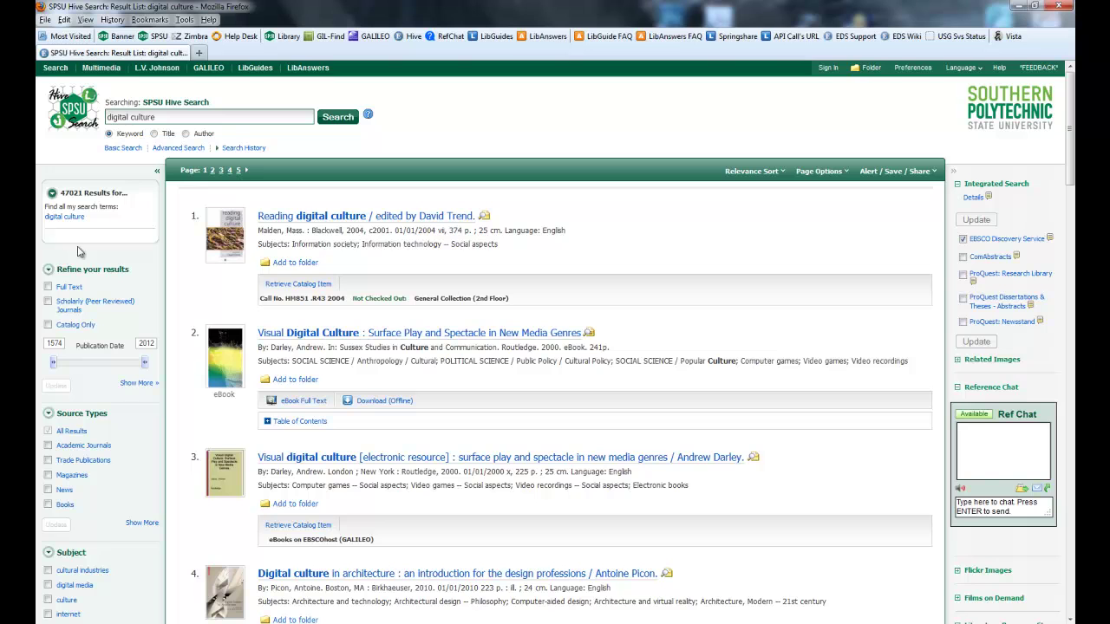
Step: Retrieve the GIL-Find catalog record for the book "Reading digital culture" and return to the result list
{"action": "left_click_drag", "start_coordinate": [510, 301], "coordinate": [223, 293]}
{"action": "left_click", "coordinate": [223, 295]}
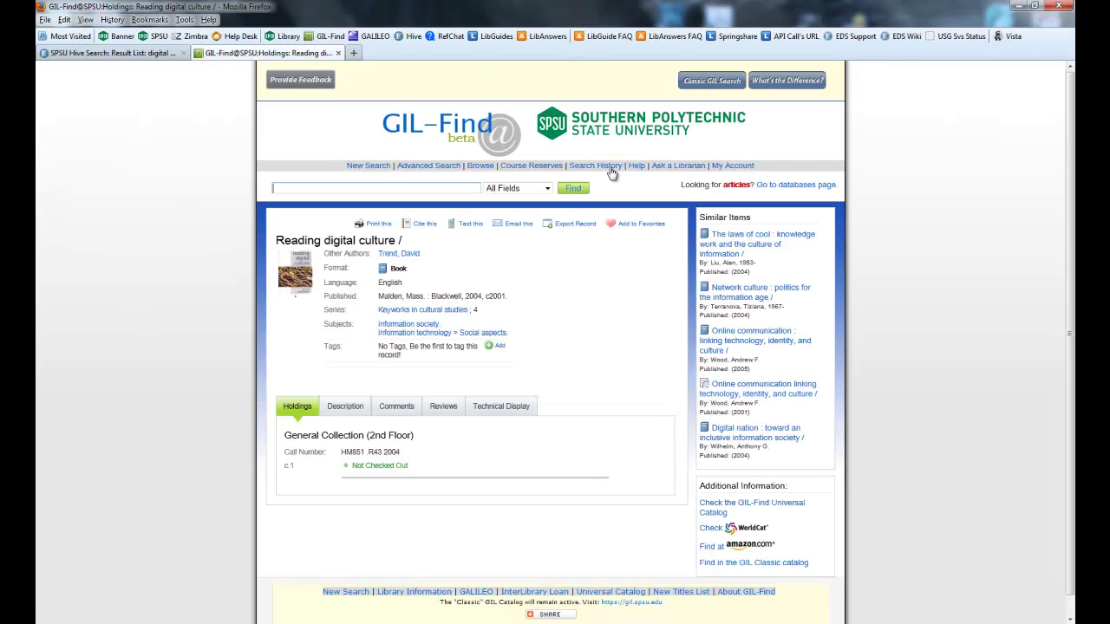
{"action": "left_click", "coordinate": [87, 53]}
Step: Preview the record details of the eBook "Visual Digital Culture: Surface Play and Spectacle in New Media Genres"
{"action": "scroll", "coordinate": [802, 377], "scroll_direction": "down", "scroll_amount": 5}
{"action": "scroll", "coordinate": [803, 378], "scroll_direction": "up", "scroll_amount": 4}
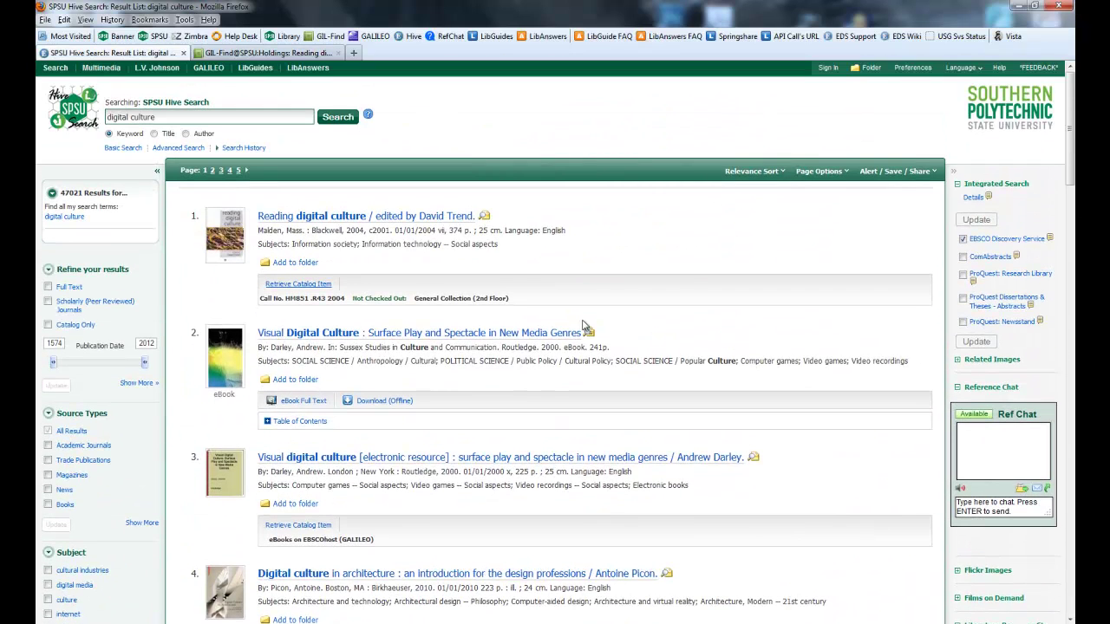
{"action": "mouse_move", "coordinate": [589, 334]}
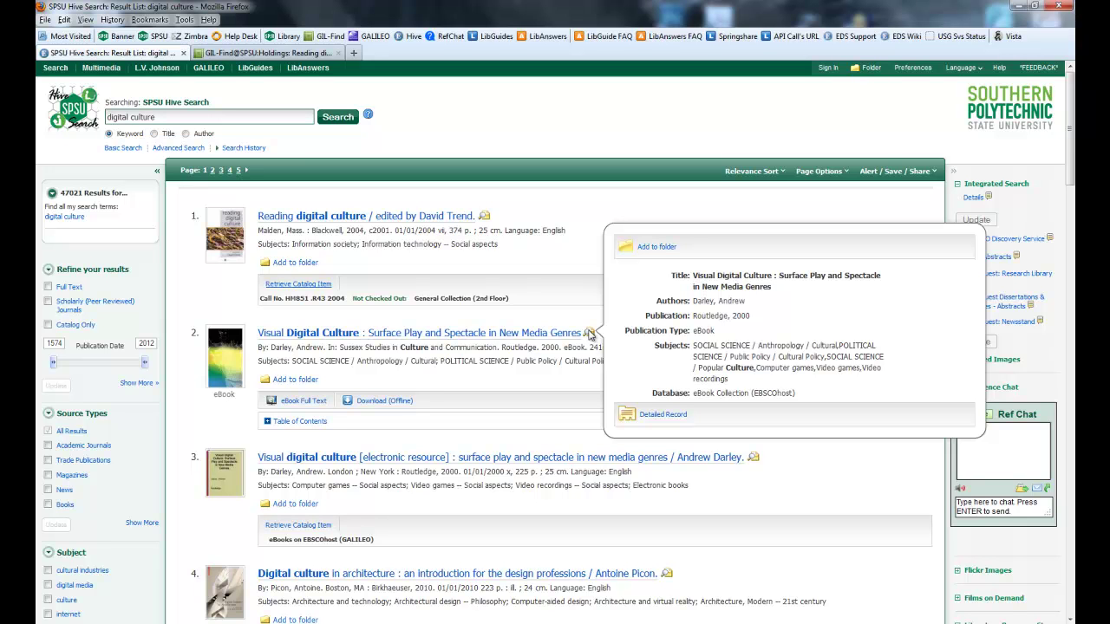
Step: Skim the digital culture results and check the Integrated Search details on how many results each database supplies
{"action": "scroll", "coordinate": [589, 333], "scroll_direction": "down", "scroll_amount": 5}
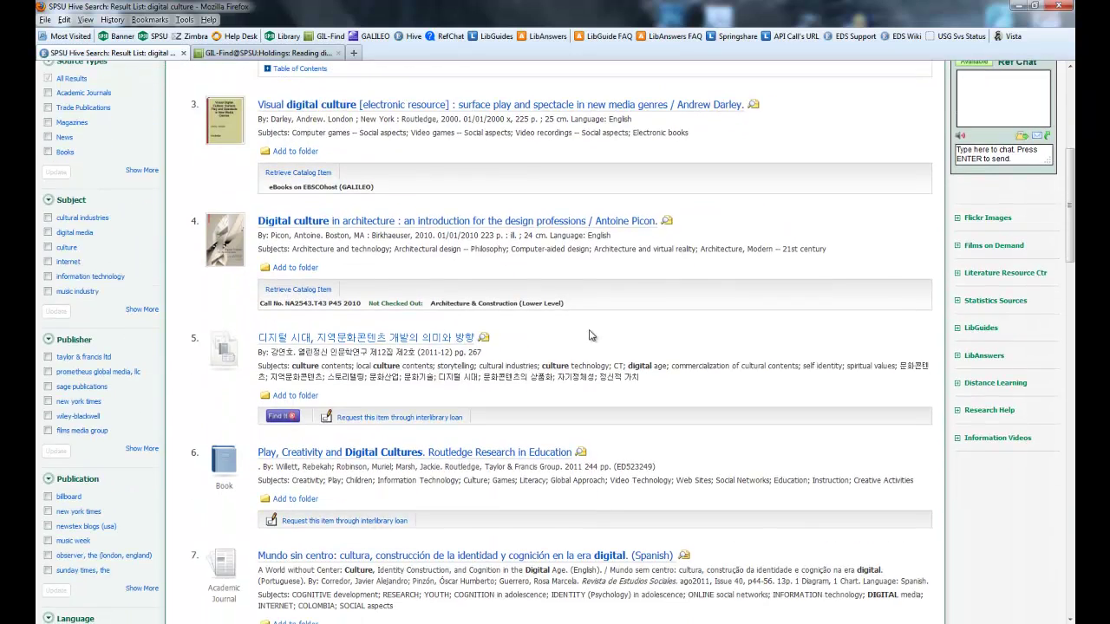
{"action": "scroll", "coordinate": [590, 335], "scroll_direction": "down", "scroll_amount": 2}
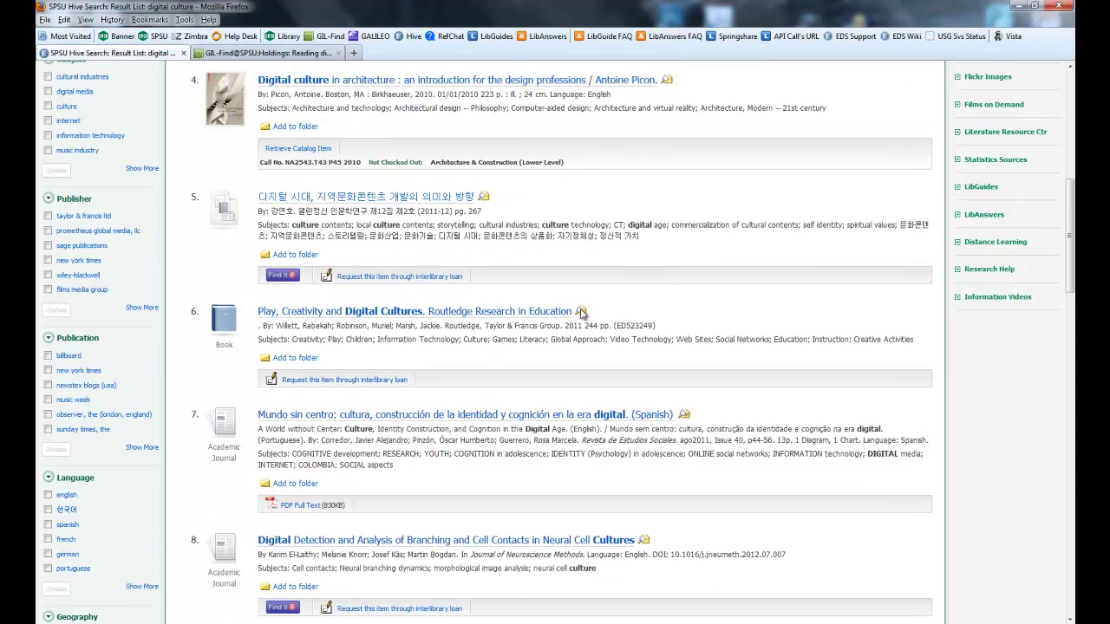
{"action": "mouse_move", "coordinate": [581, 312]}
{"action": "scroll", "coordinate": [833, 156], "scroll_direction": "up", "scroll_amount": 6}
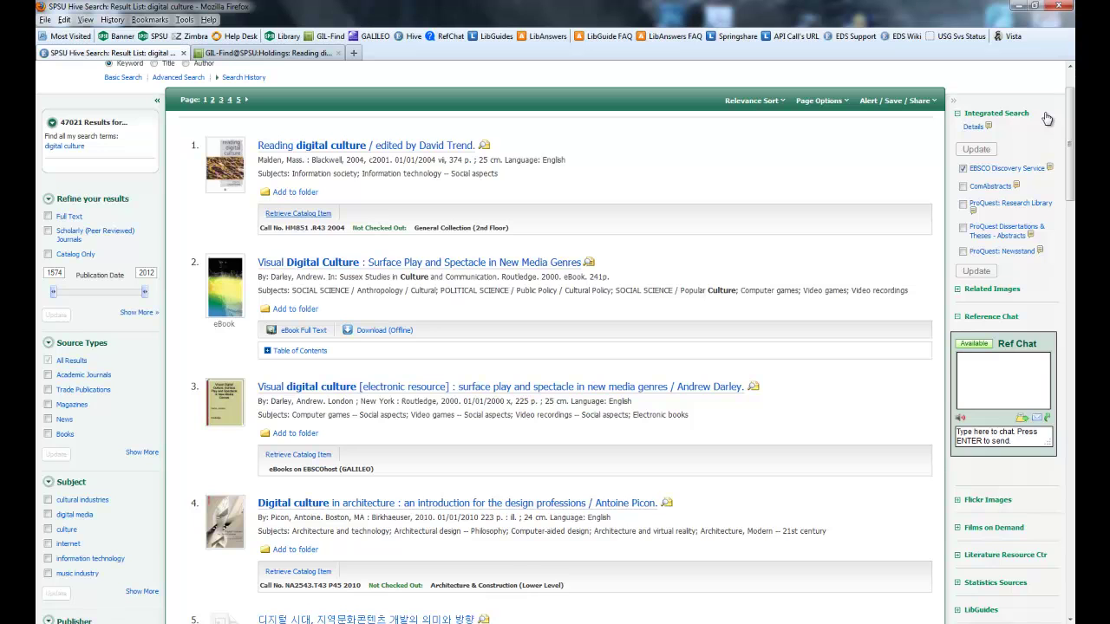
{"action": "left_click", "coordinate": [987, 126]}
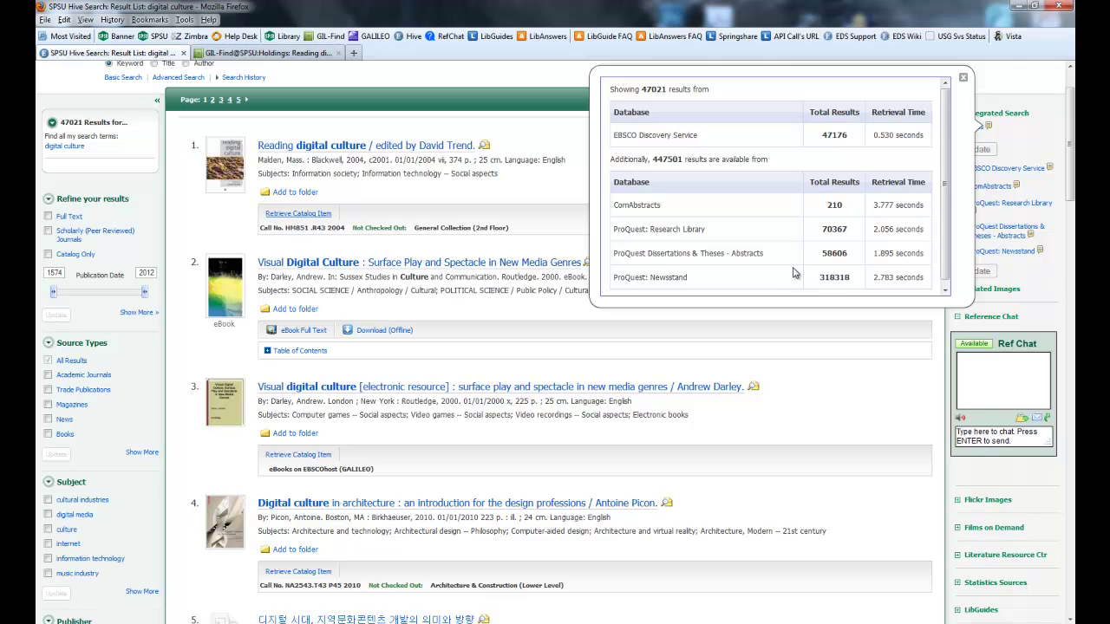
{"action": "left_click", "coordinate": [963, 77]}
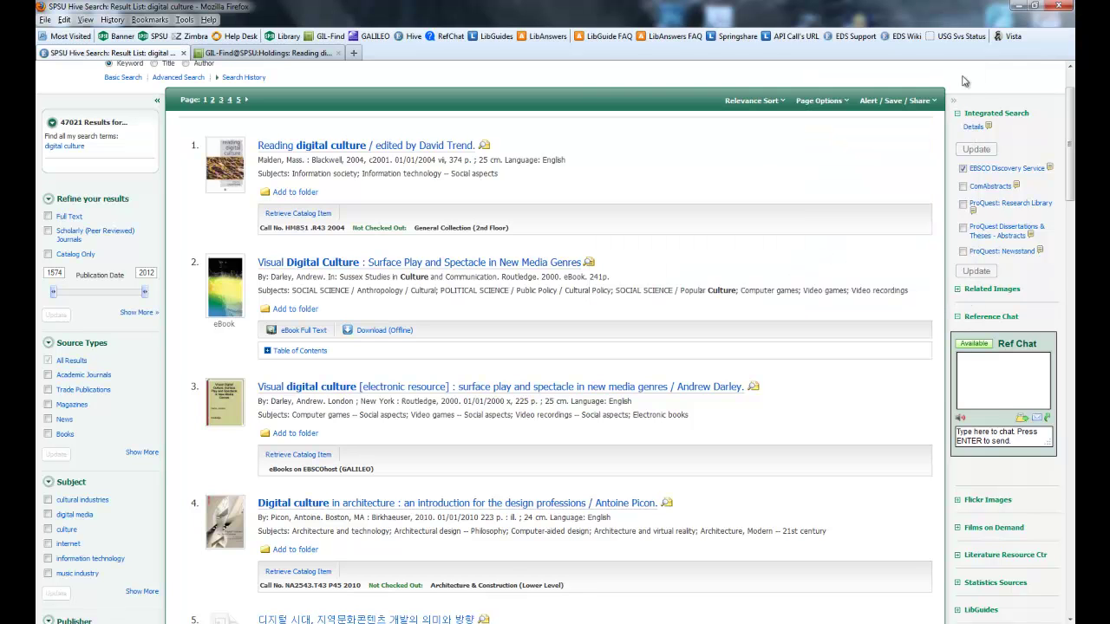
Step: Switch the Integrated Search source from EBSCO Discovery Service to ProQuest: Newsstand and update the results
{"action": "left_click", "coordinate": [963, 250]}
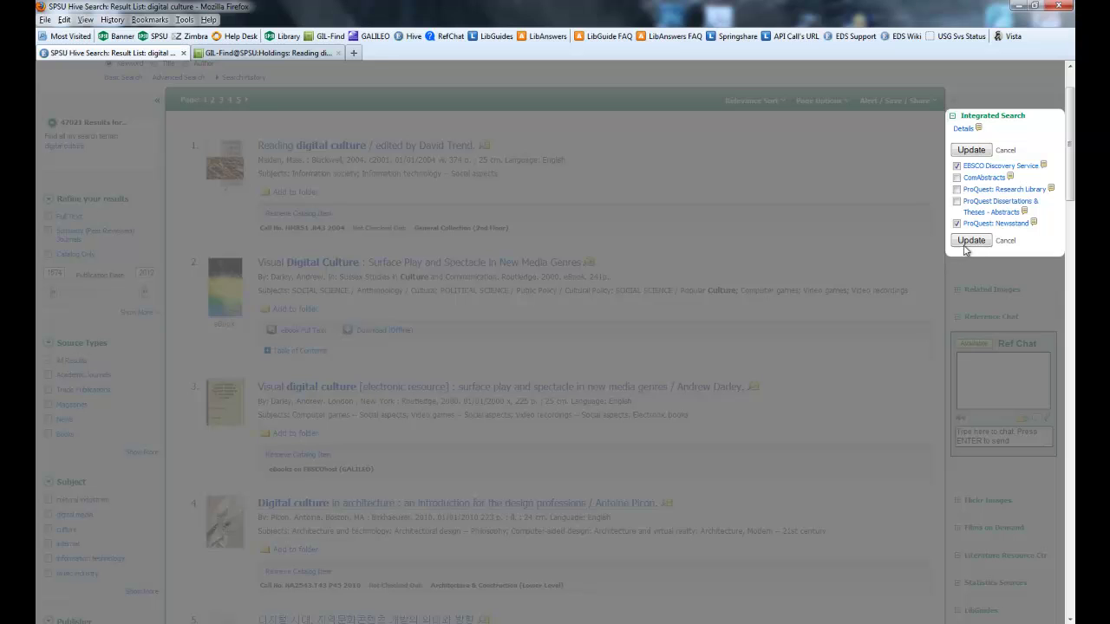
{"action": "left_click", "coordinate": [957, 166]}
{"action": "left_click", "coordinate": [973, 150]}
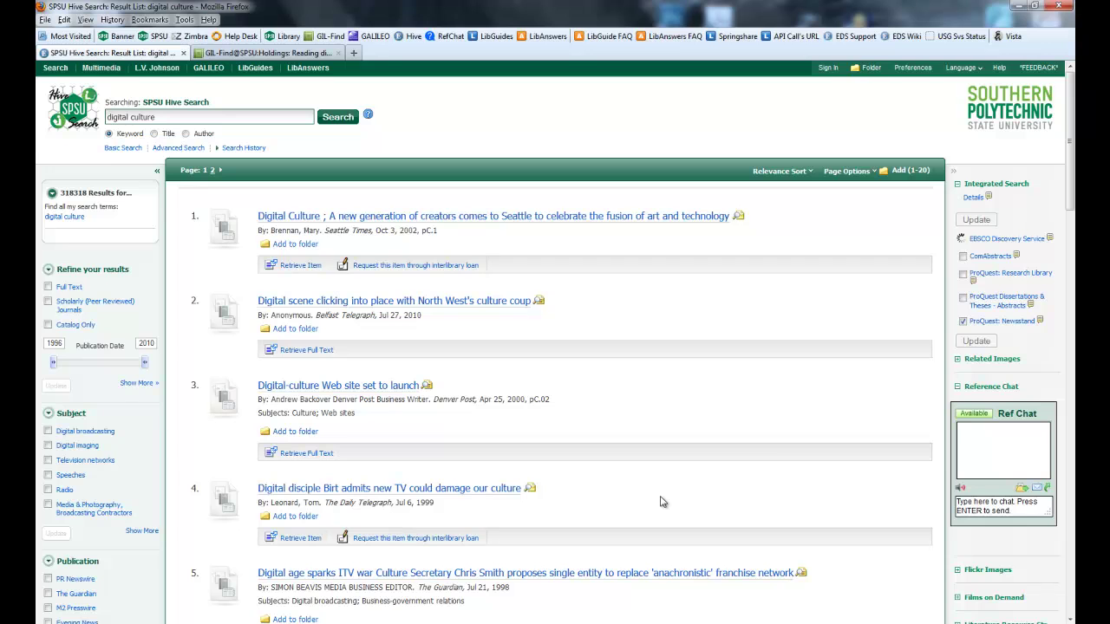
Step: Expand the Related Images section alongside the ProQuest: Newsstand results
{"action": "left_click", "coordinate": [968, 361]}
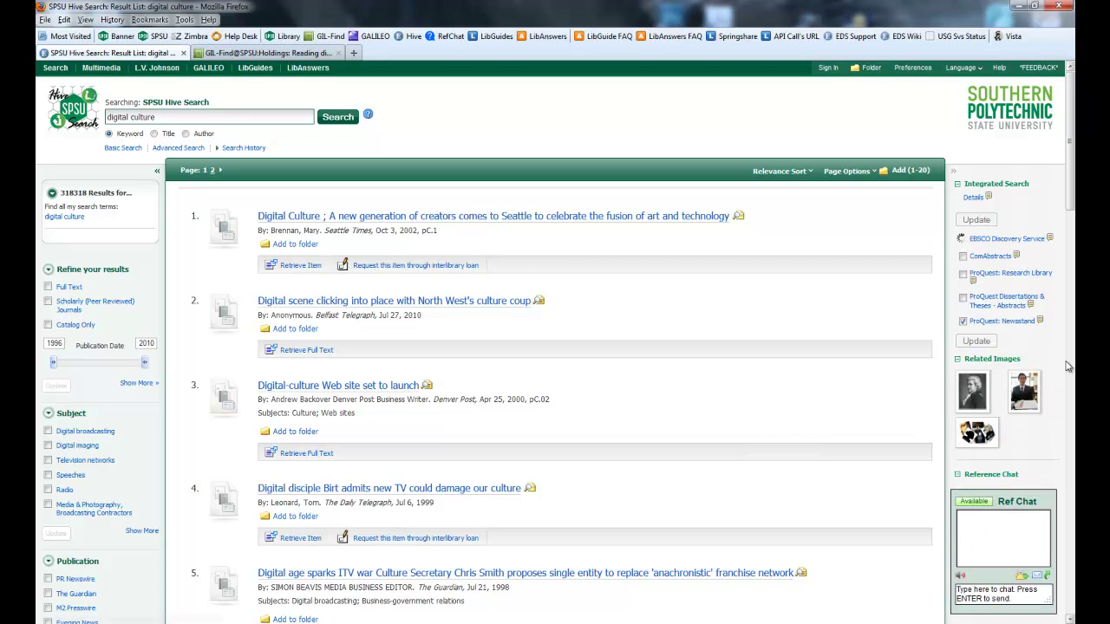
{"action": "scroll", "coordinate": [1073, 375], "scroll_direction": "down", "scroll_amount": 2}
{"action": "scroll", "coordinate": [1073, 374], "scroll_direction": "down", "scroll_amount": 4}
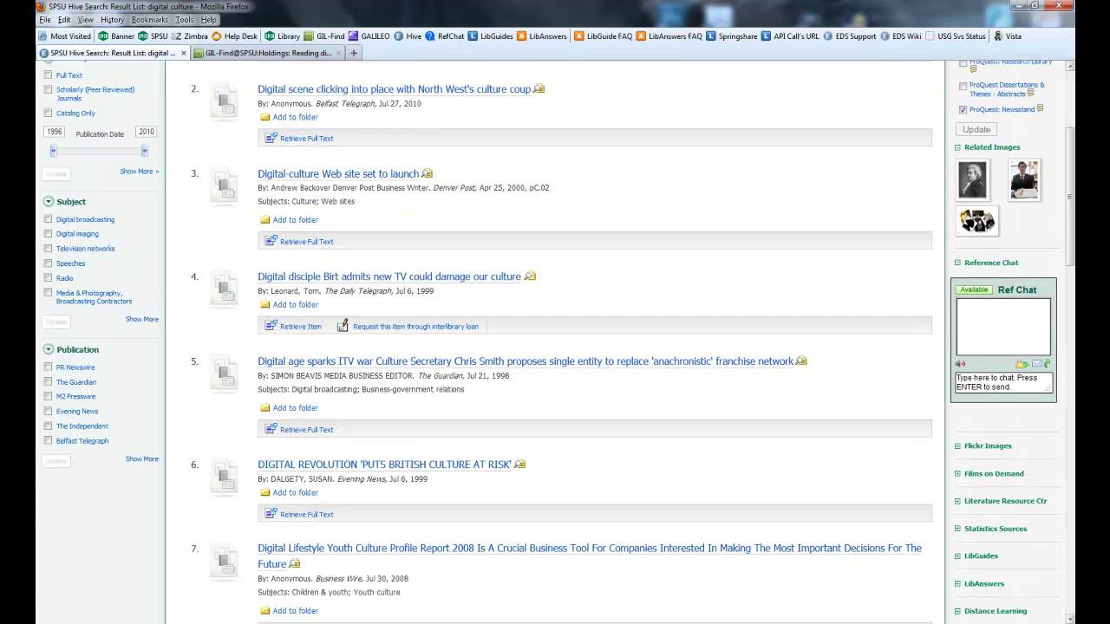
Step: Pop out the reference chat, enlarge its window and draft "I'm not finding what I want about digital culture" before returning to the results
{"action": "left_click", "coordinate": [1016, 321]}
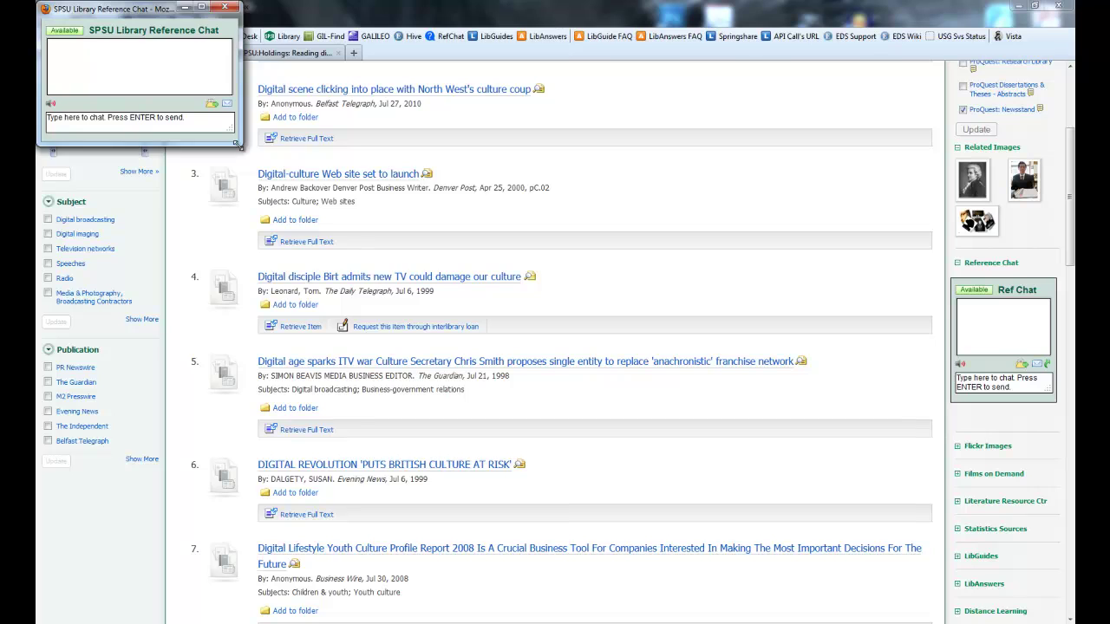
{"action": "left_click_drag", "start_coordinate": [240, 146], "coordinate": [442, 354]}
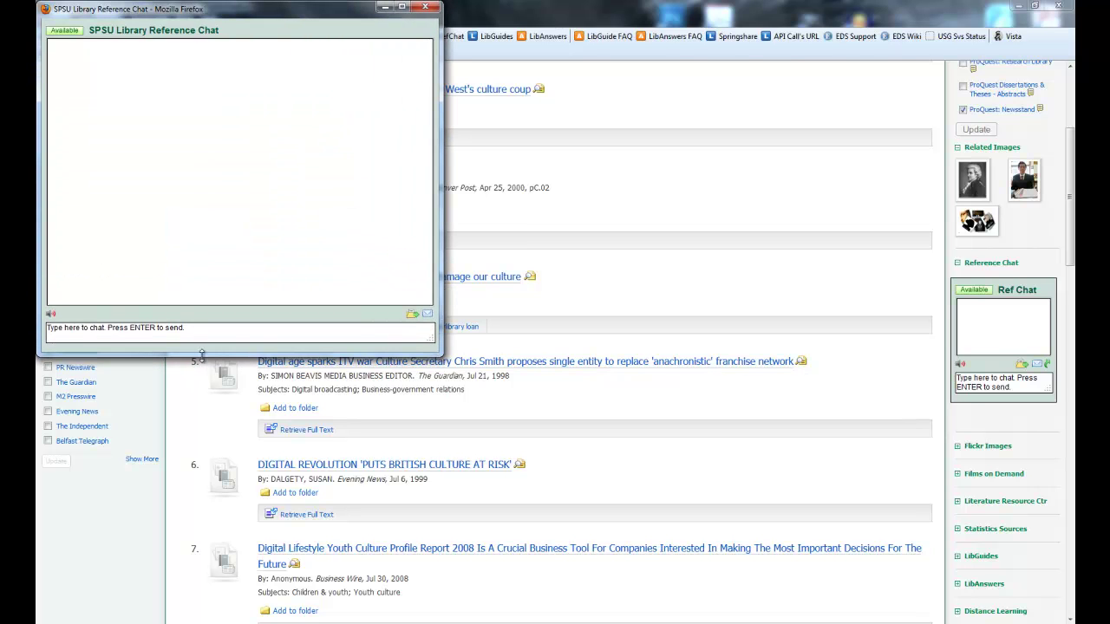
{"action": "left_click", "coordinate": [212, 332]}
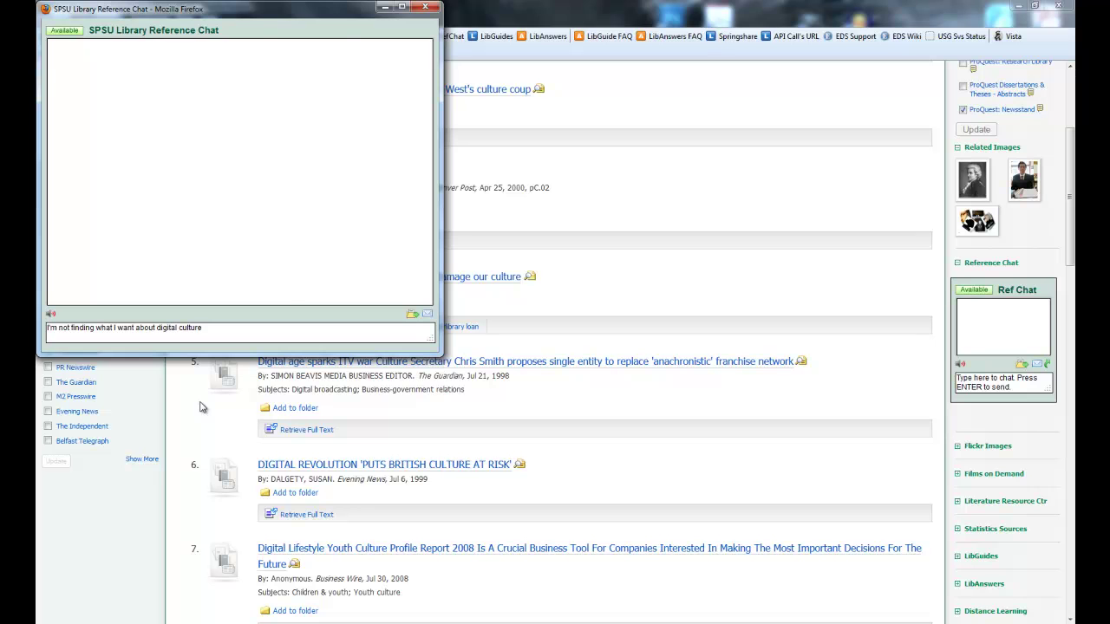
{"action": "left_click", "coordinate": [200, 408]}
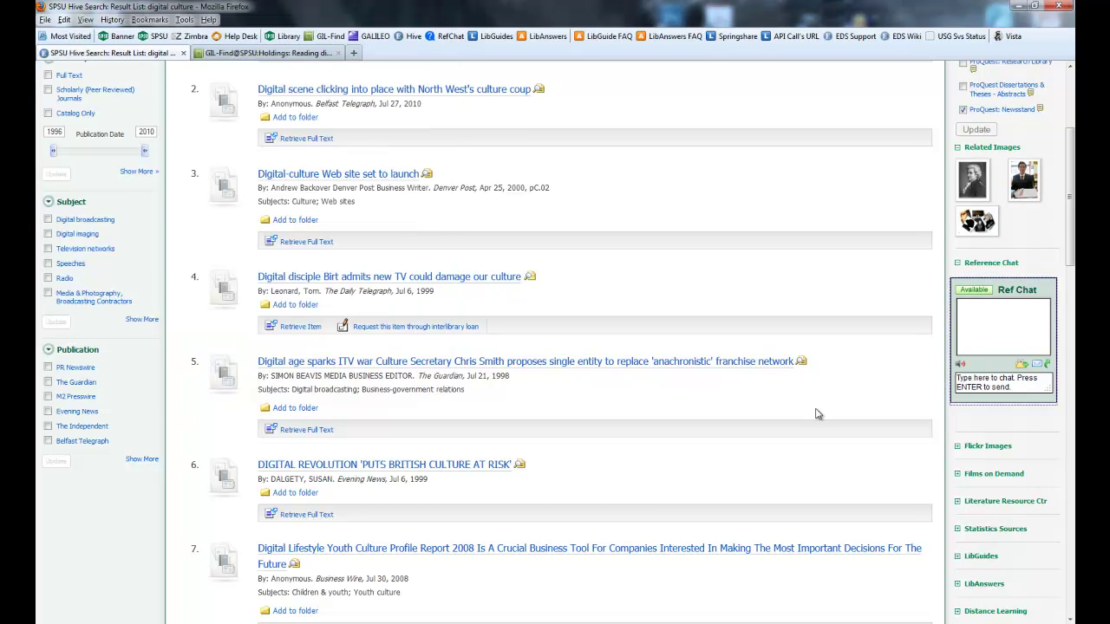
Step: Preview the Flickr Images and Films on Demand sections, collapsing each after viewing
{"action": "left_click", "coordinate": [980, 448]}
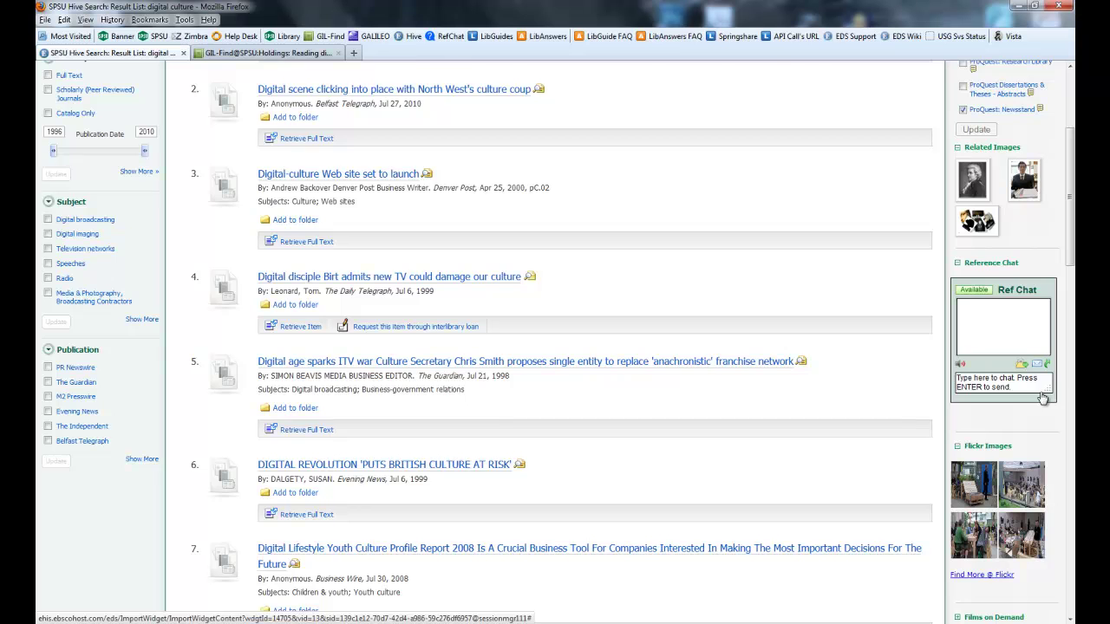
{"action": "scroll", "coordinate": [1044, 401], "scroll_direction": "down", "scroll_amount": 3}
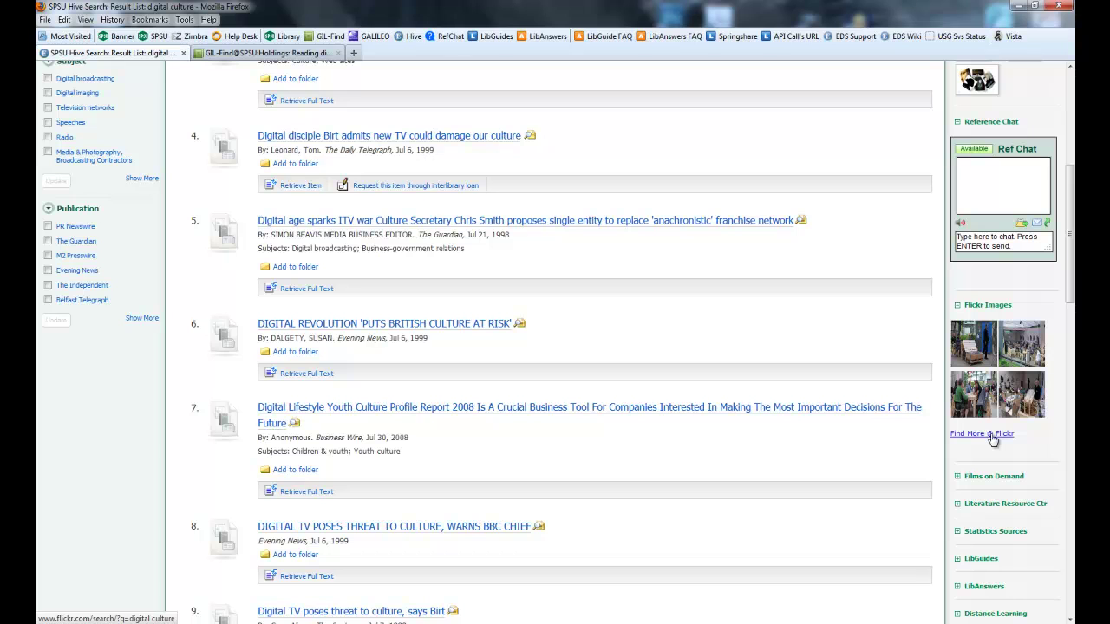
{"action": "left_click", "coordinate": [1004, 308]}
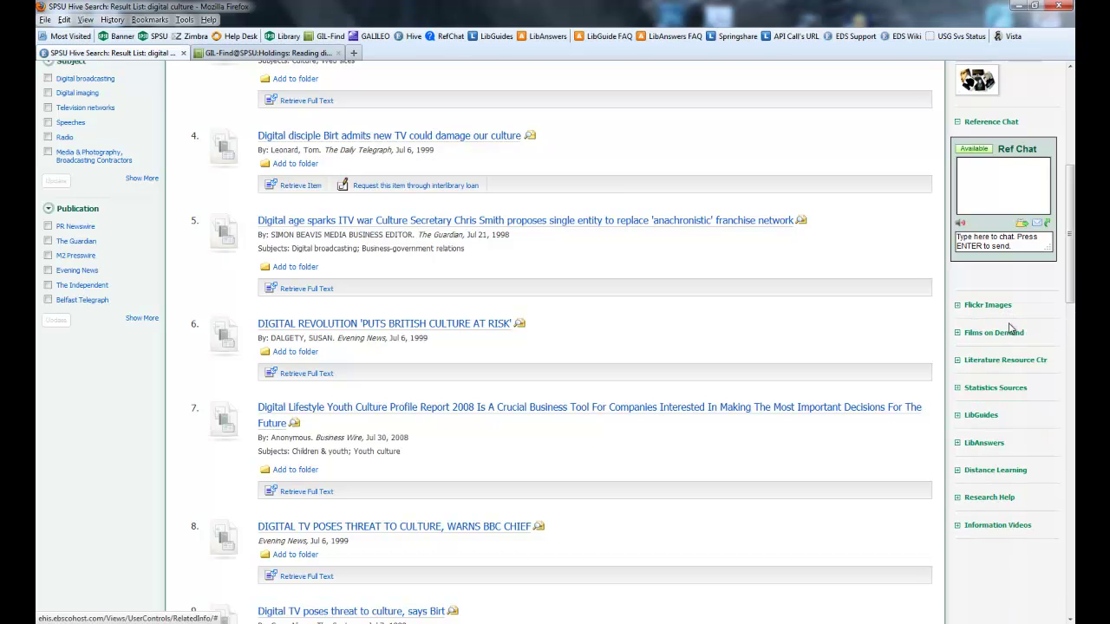
{"action": "left_click", "coordinate": [1009, 332]}
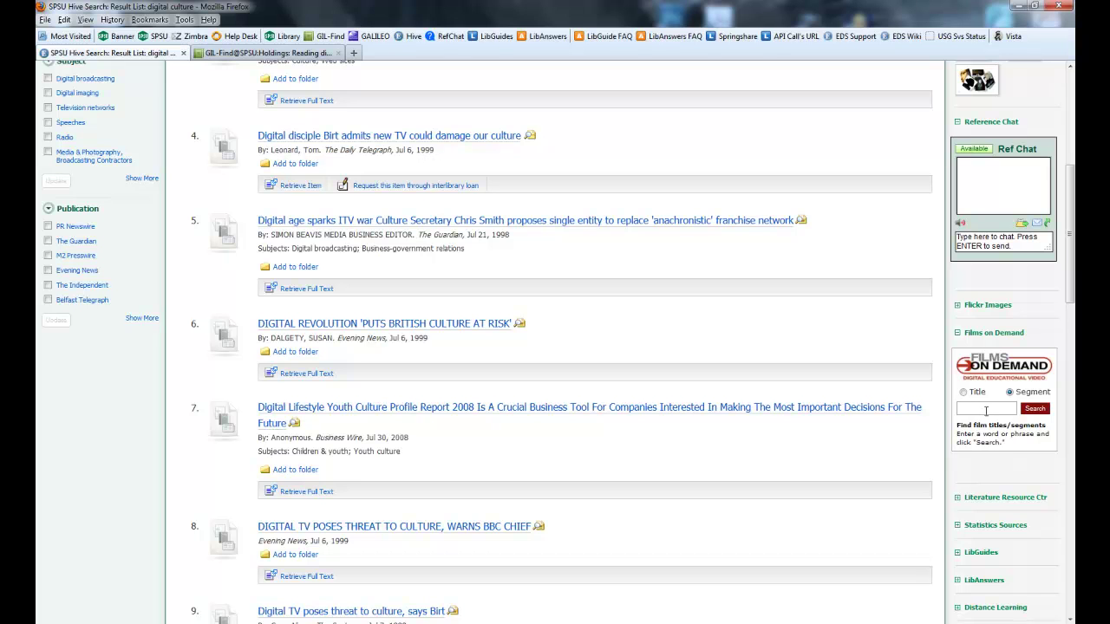
{"action": "left_click", "coordinate": [1018, 333]}
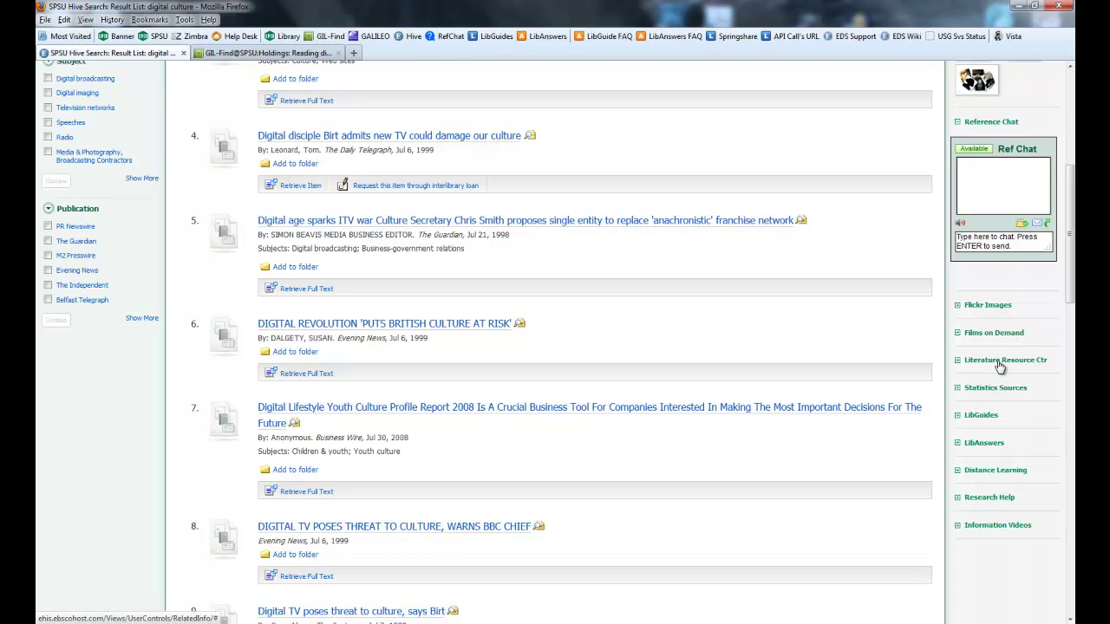
Step: Look over the Literature Resource Ctr search and the Statistics Sources links, collapsing each section after viewing
{"action": "left_click", "coordinate": [1000, 362]}
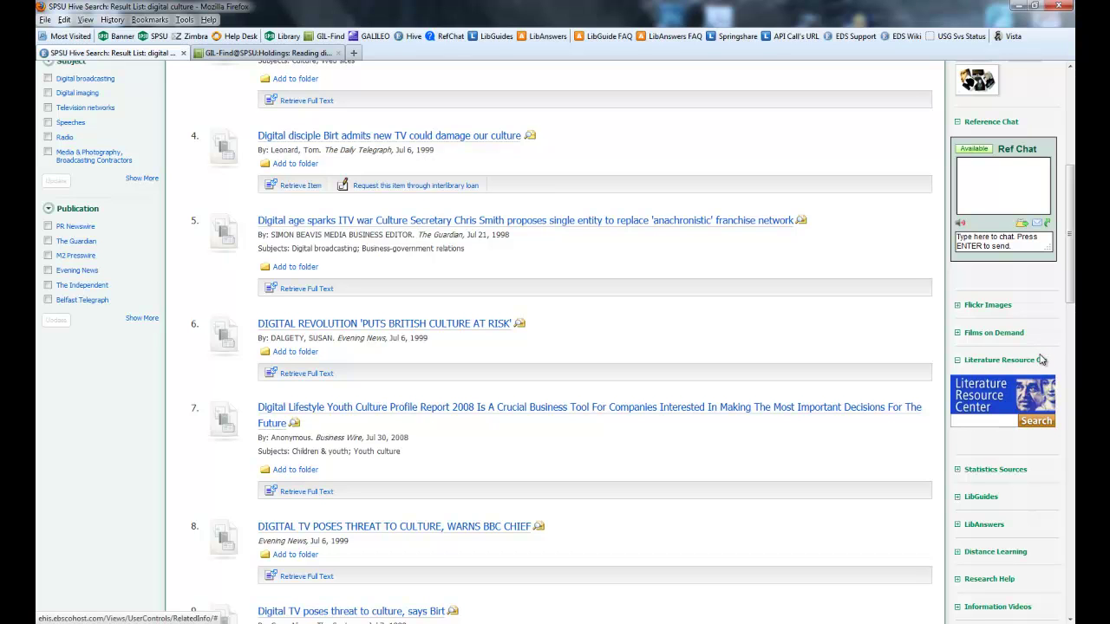
{"action": "left_click", "coordinate": [1042, 364]}
{"action": "left_click", "coordinate": [1010, 390]}
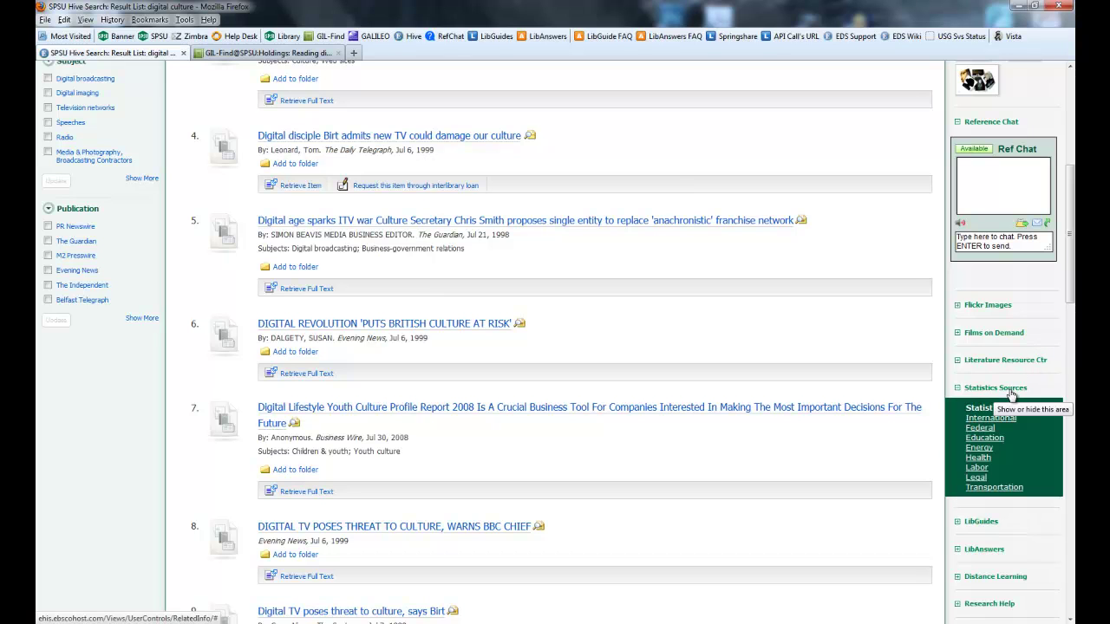
{"action": "scroll", "coordinate": [1067, 360], "scroll_direction": "down", "scroll_amount": 5}
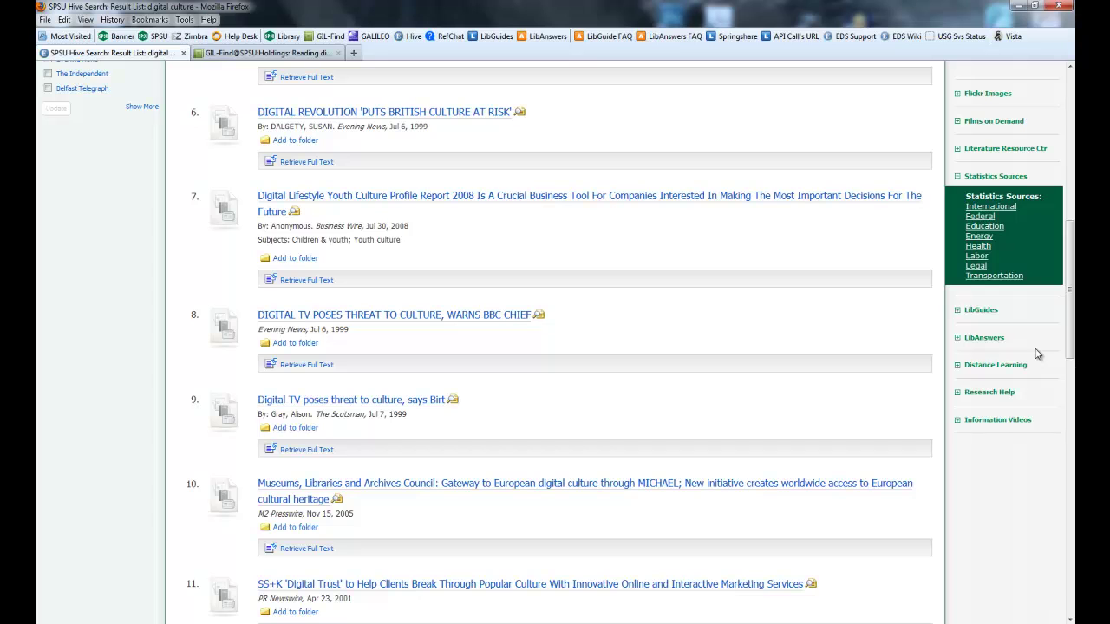
{"action": "left_click", "coordinate": [1003, 177]}
Step: Examine the LibGuides subject chooser and the LibAnswers question form, collapsing each section after viewing
{"action": "left_click", "coordinate": [980, 204]}
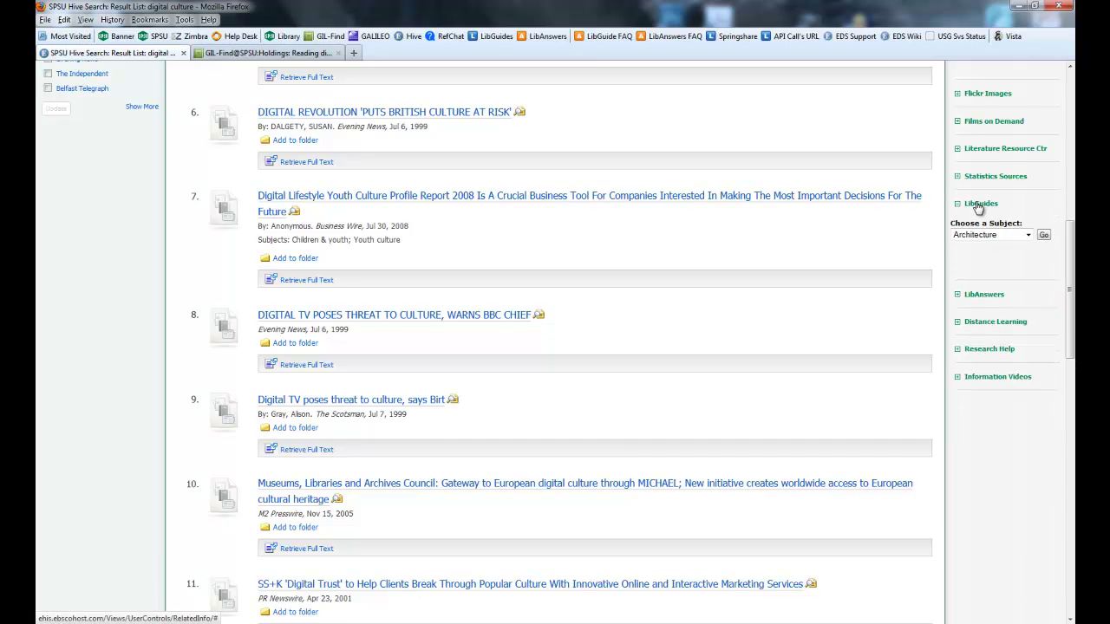
{"action": "left_click", "coordinate": [979, 207]}
{"action": "left_click", "coordinate": [975, 233]}
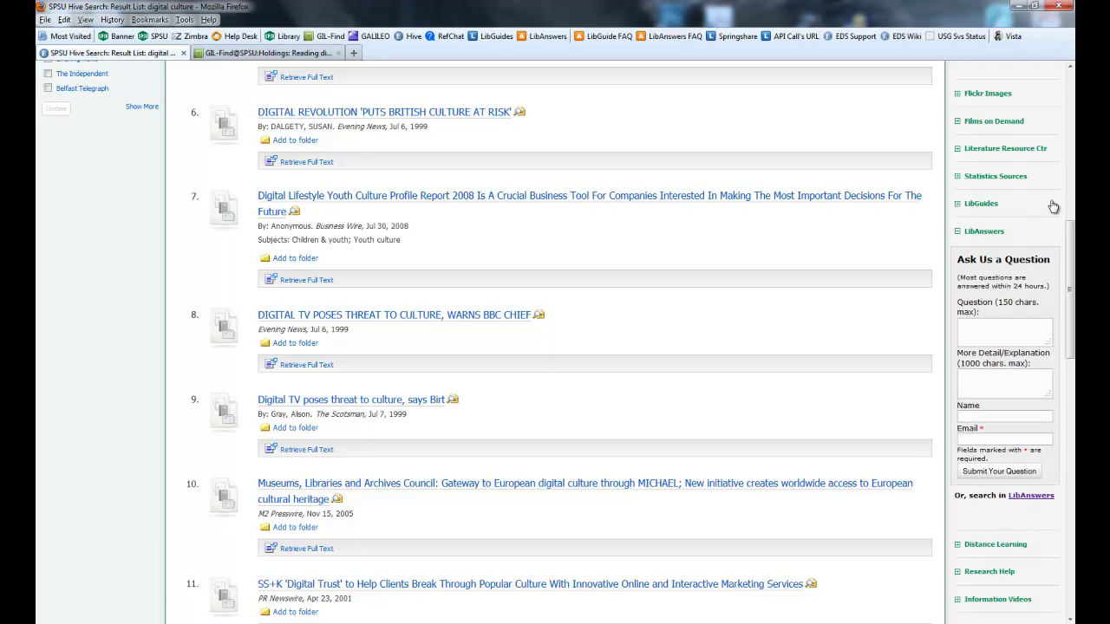
{"action": "left_click", "coordinate": [973, 232]}
Step: Review the Distance Learning and Research Help links, collapsing each section after viewing
{"action": "left_click", "coordinate": [973, 258]}
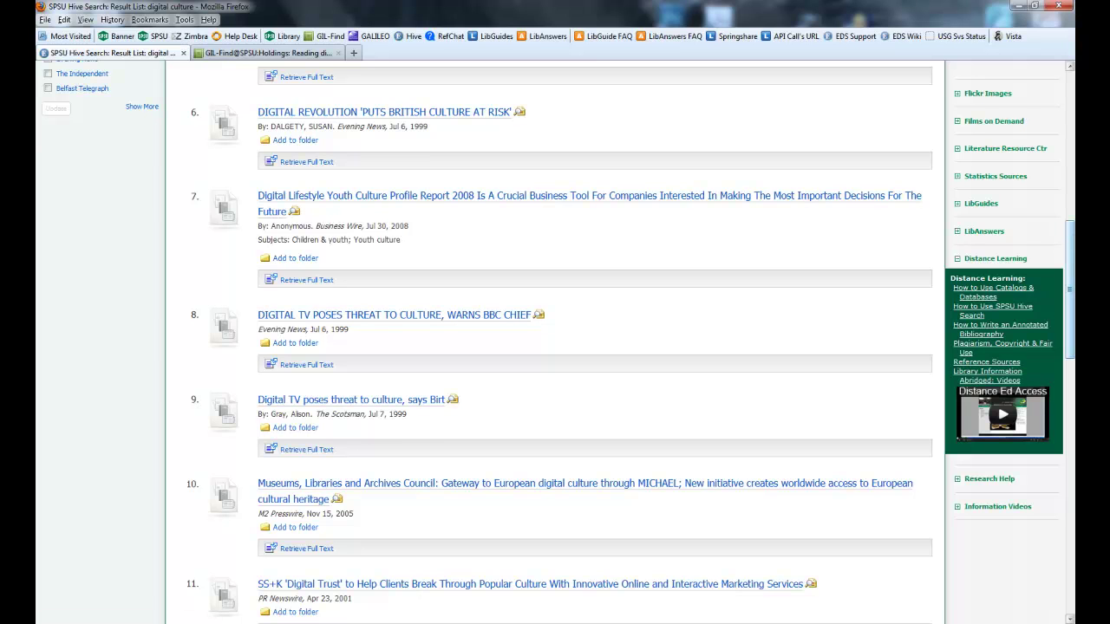
{"action": "left_click", "coordinate": [983, 270]}
{"action": "left_click", "coordinate": [982, 296]}
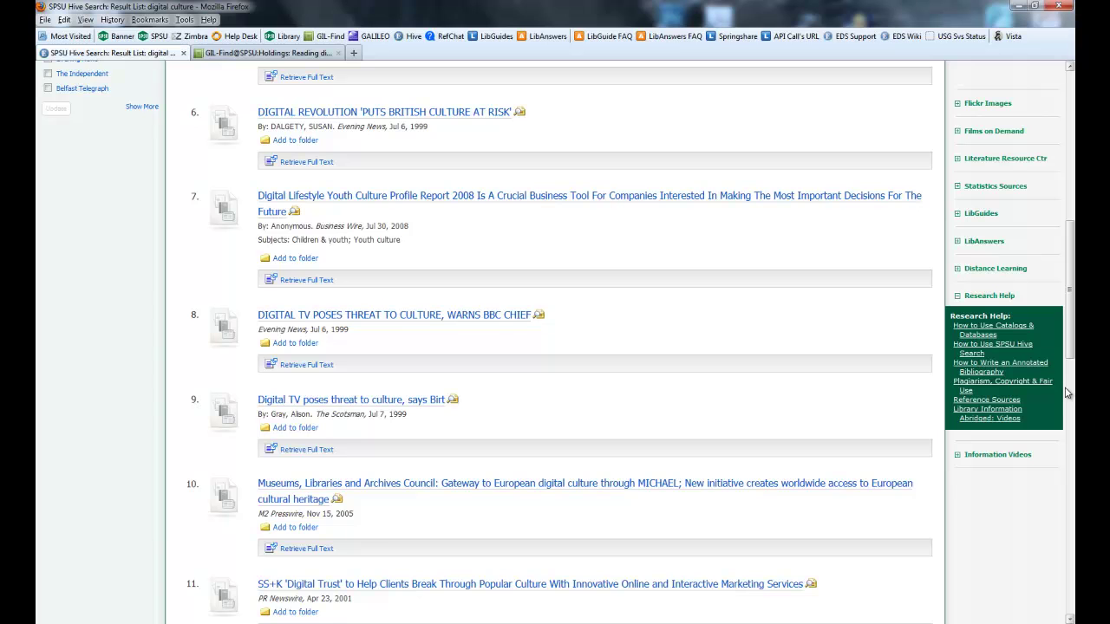
{"action": "left_click", "coordinate": [980, 297]}
Step: Expand the Information Videos section and look through its videos and the rest of the result page
{"action": "left_click", "coordinate": [985, 323]}
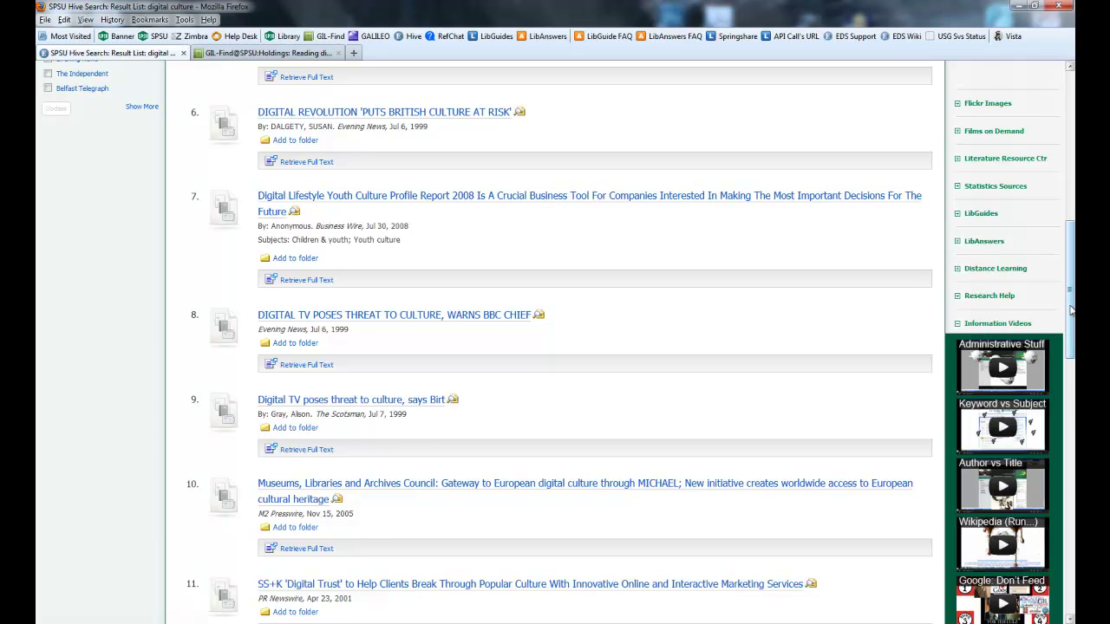
{"action": "scroll", "coordinate": [1072, 338], "scroll_direction": "down", "scroll_amount": 3}
{"action": "scroll", "coordinate": [1058, 417], "scroll_direction": "down", "scroll_amount": 3}
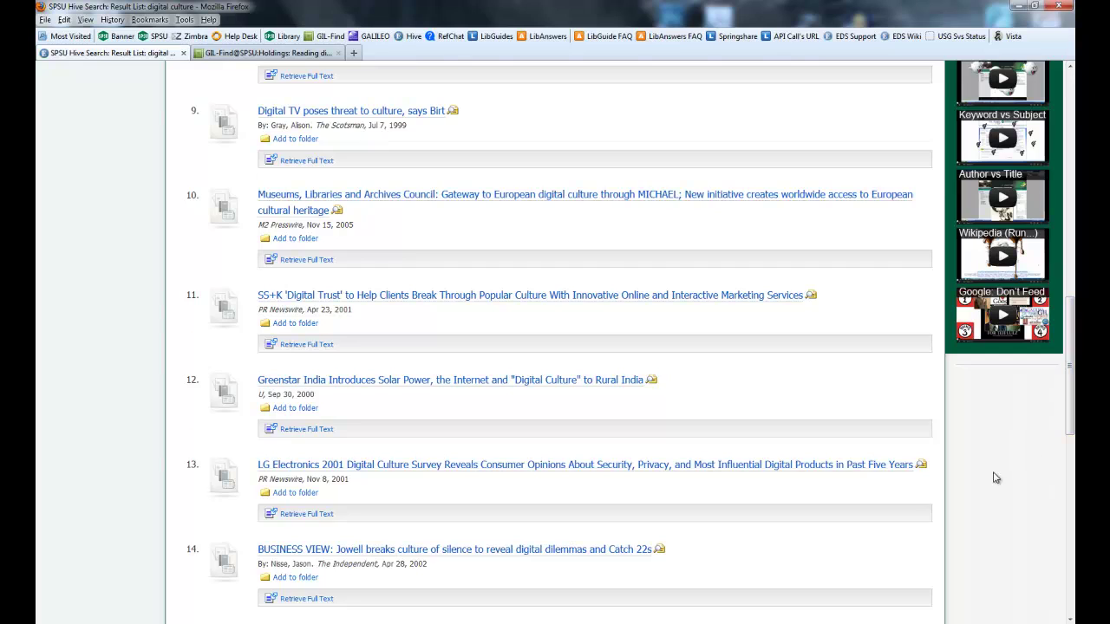
{"action": "scroll", "coordinate": [994, 388], "scroll_direction": "up", "scroll_amount": 1}
{"action": "scroll", "coordinate": [993, 387], "scroll_direction": "down", "scroll_amount": 9}
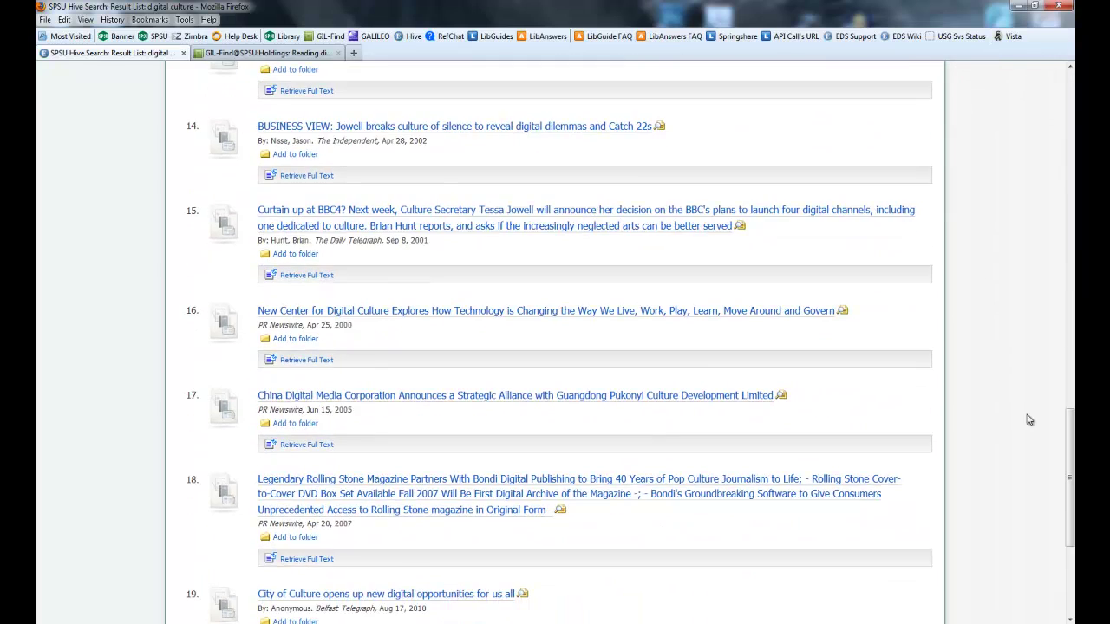
{"action": "scroll", "coordinate": [555, 347], "scroll_direction": "down", "scroll_amount": 5}
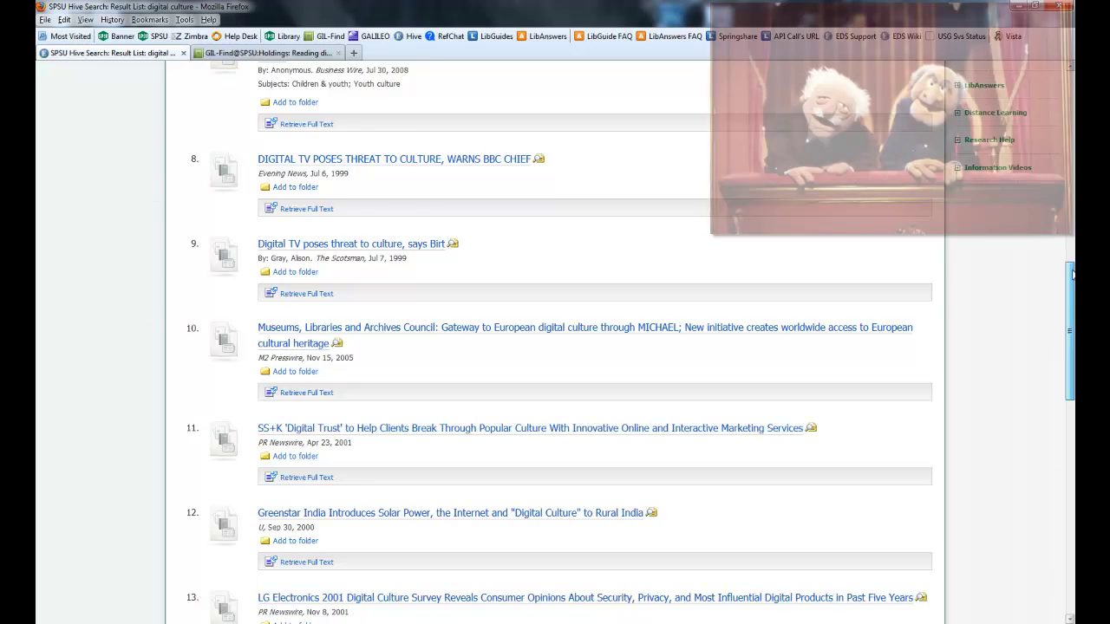